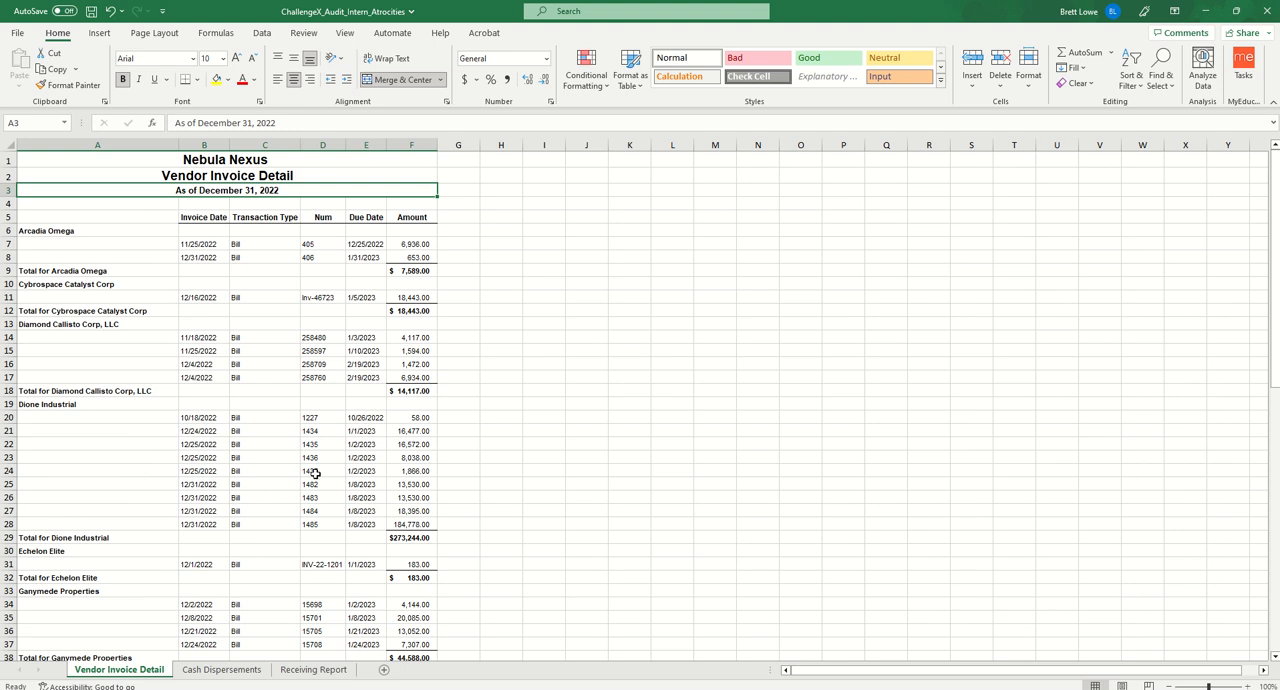
# - Review the layout of the Cash Dispersements and Receiving Report sheets, including the received dates
pyautogui.click(222, 670)
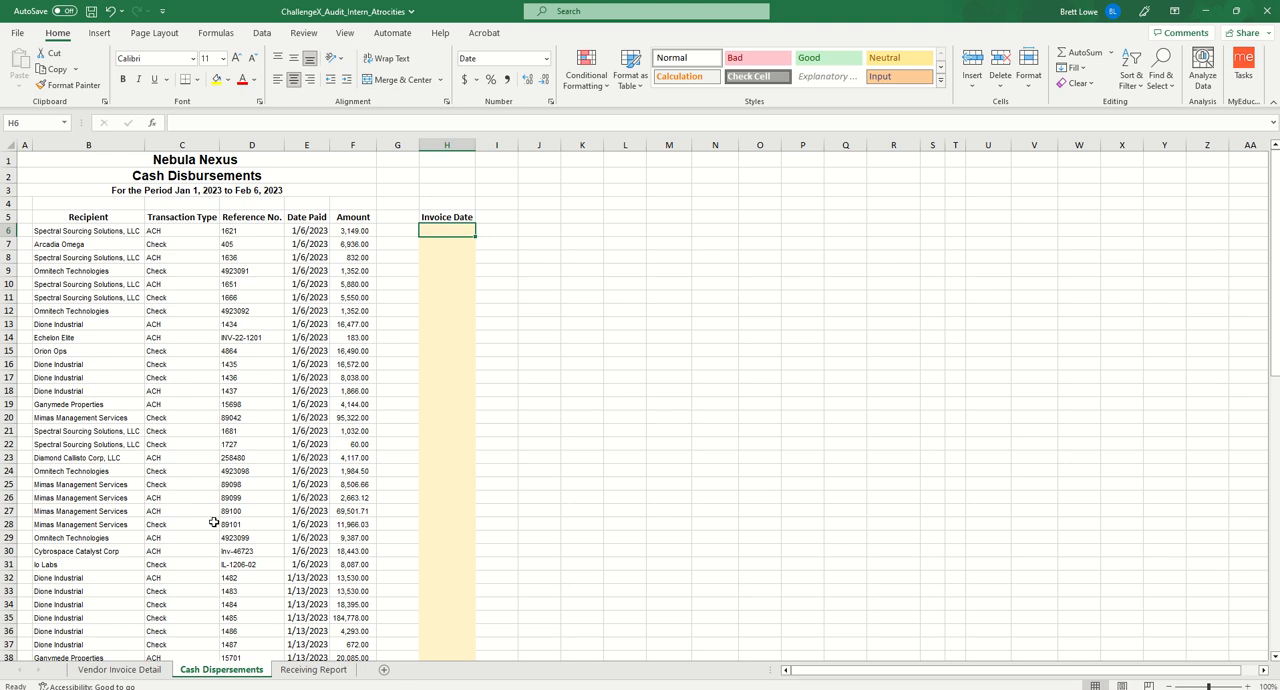
pyautogui.click(311, 670)
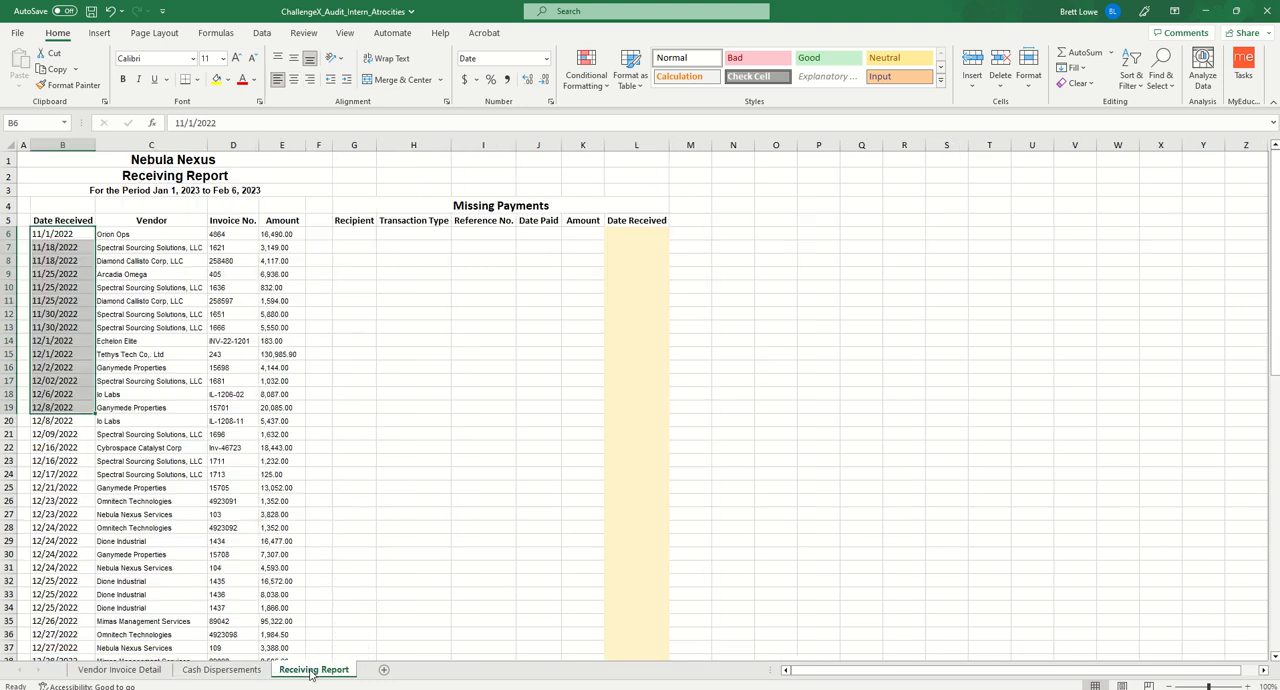
pyautogui.click(60, 238)
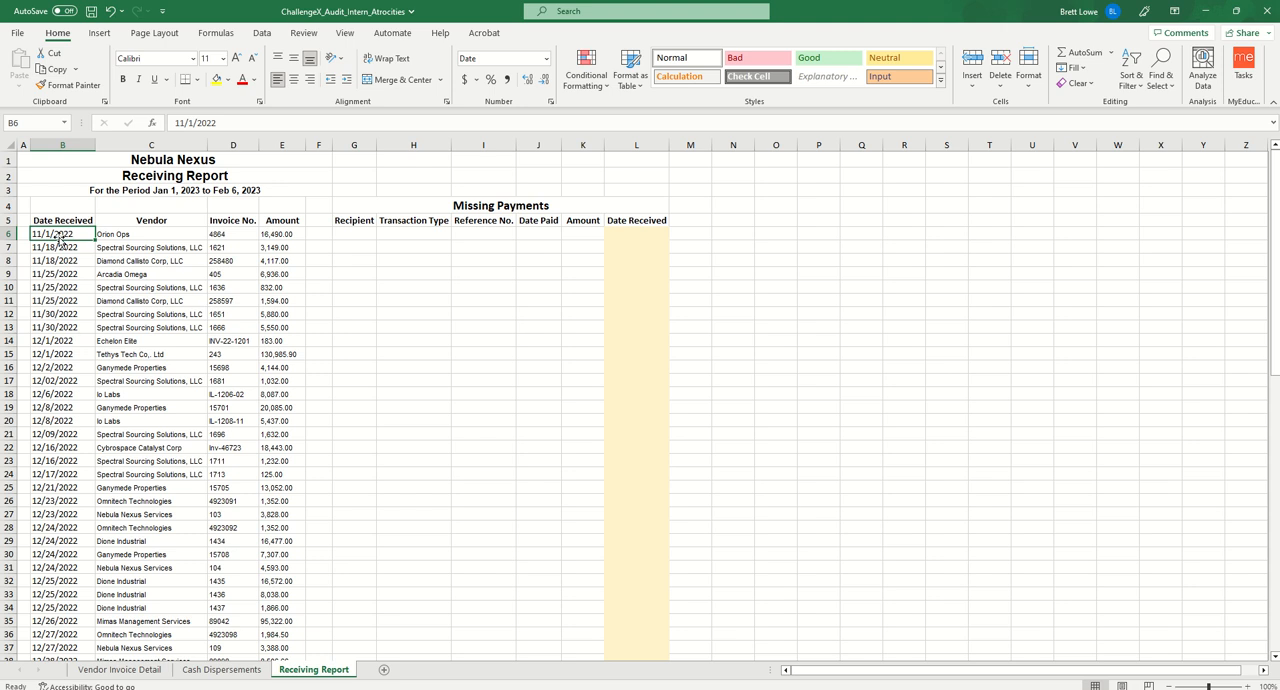
# - In Invoice Date cell H6 of Cash Dispersements, begin an XLOOKUP of D6 in the absolute range D7:D75 of Vendor Invoice Detail
pyautogui.click(222, 670)
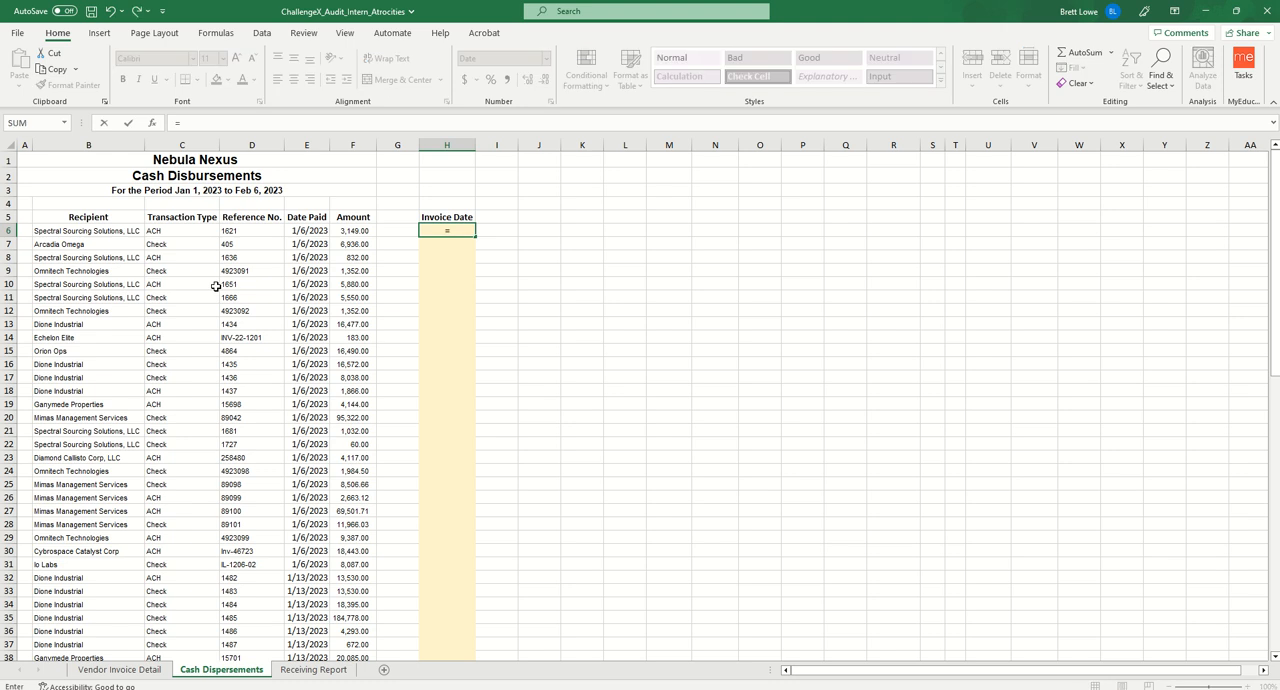
pyautogui.write('xloo')
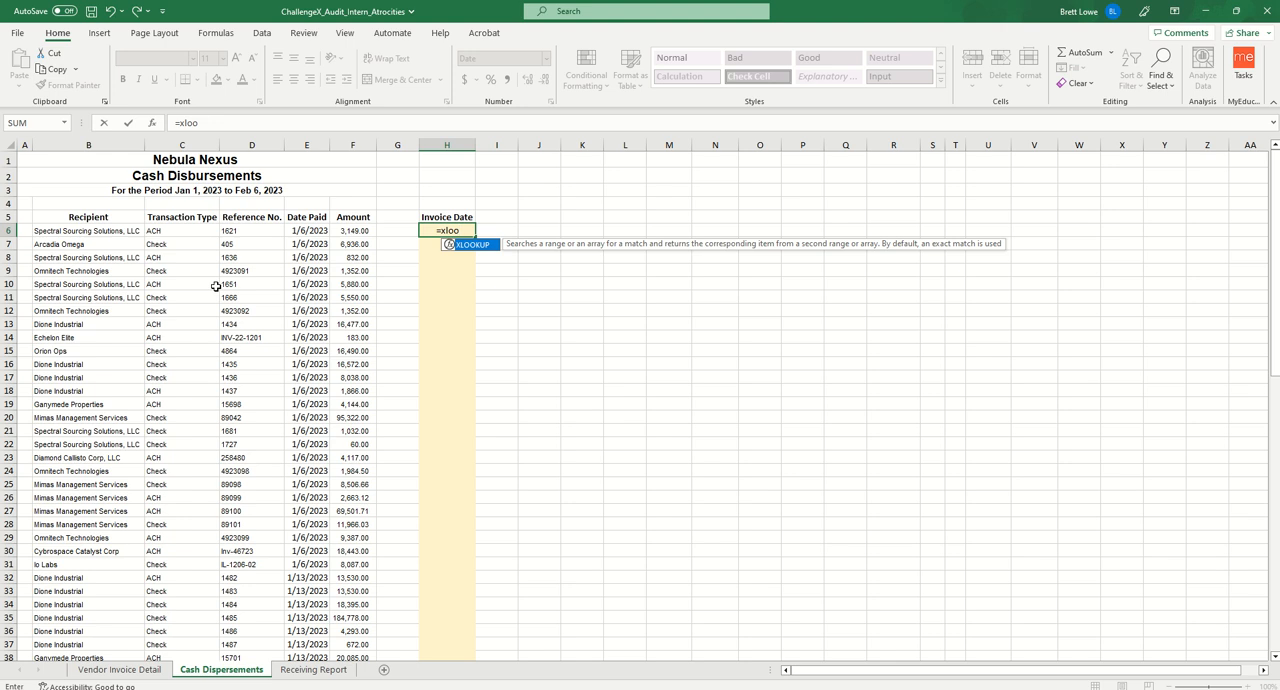
pyautogui.press('Tab')
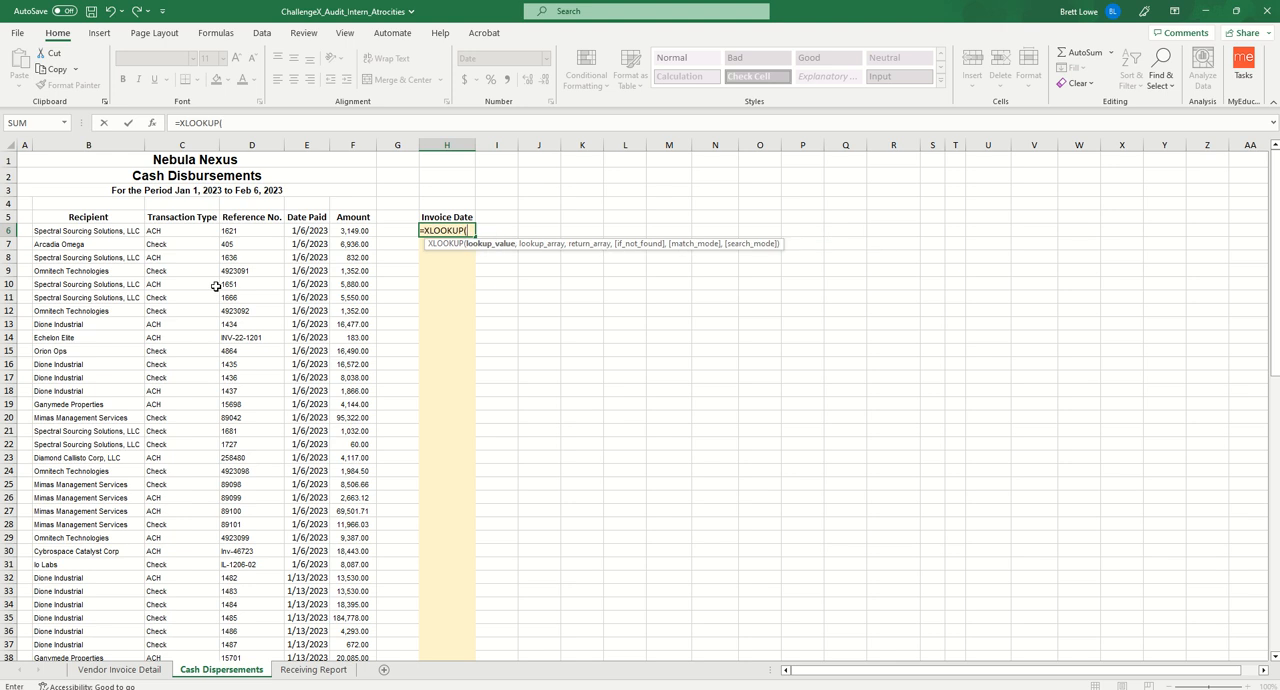
pyautogui.click(251, 231)
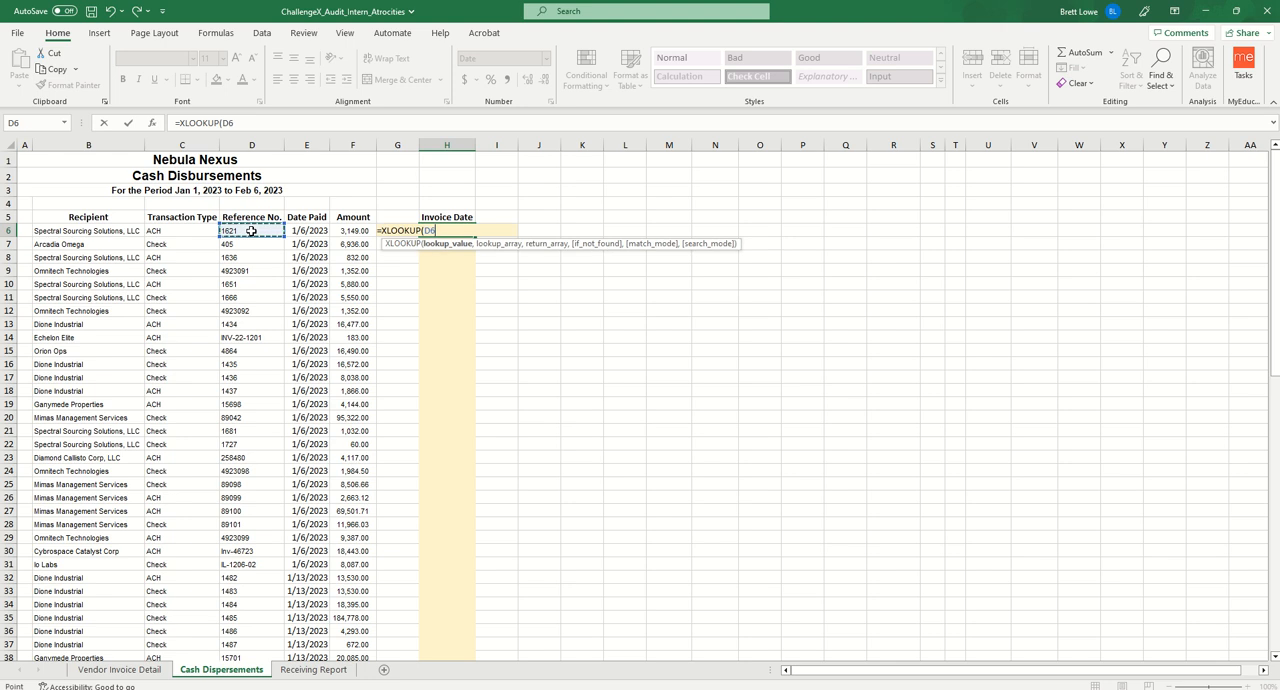
pyautogui.write(',')
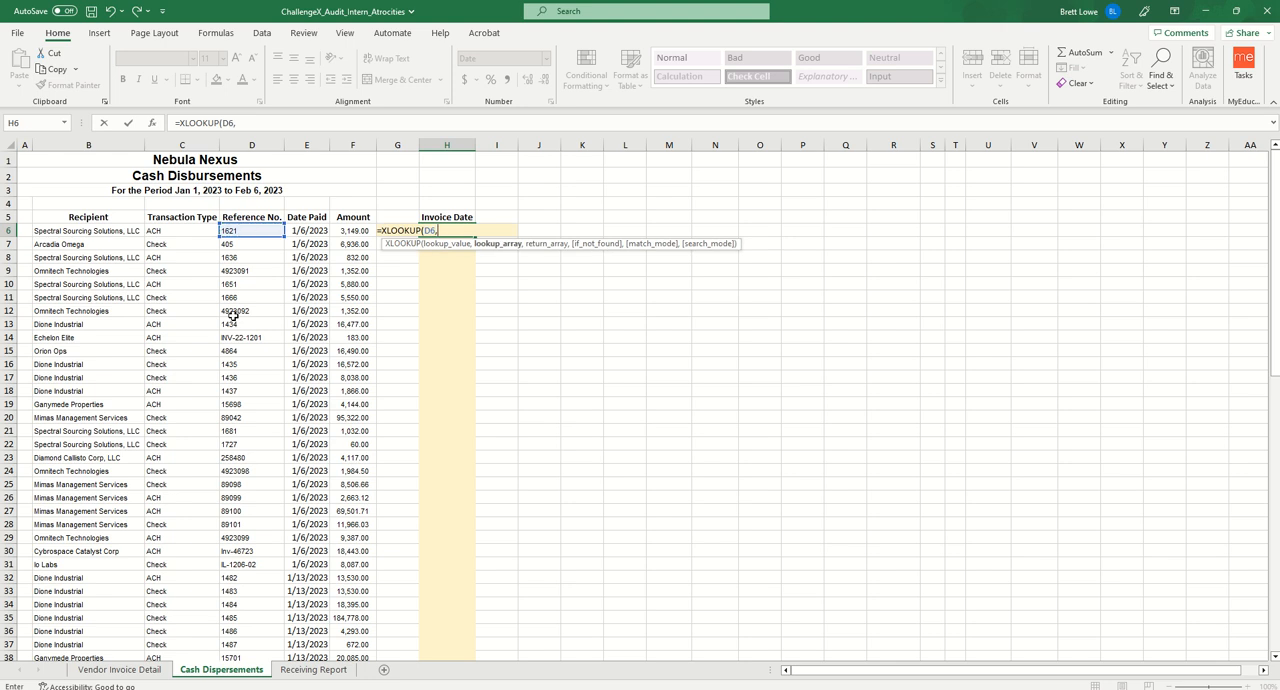
pyautogui.click(137, 667)
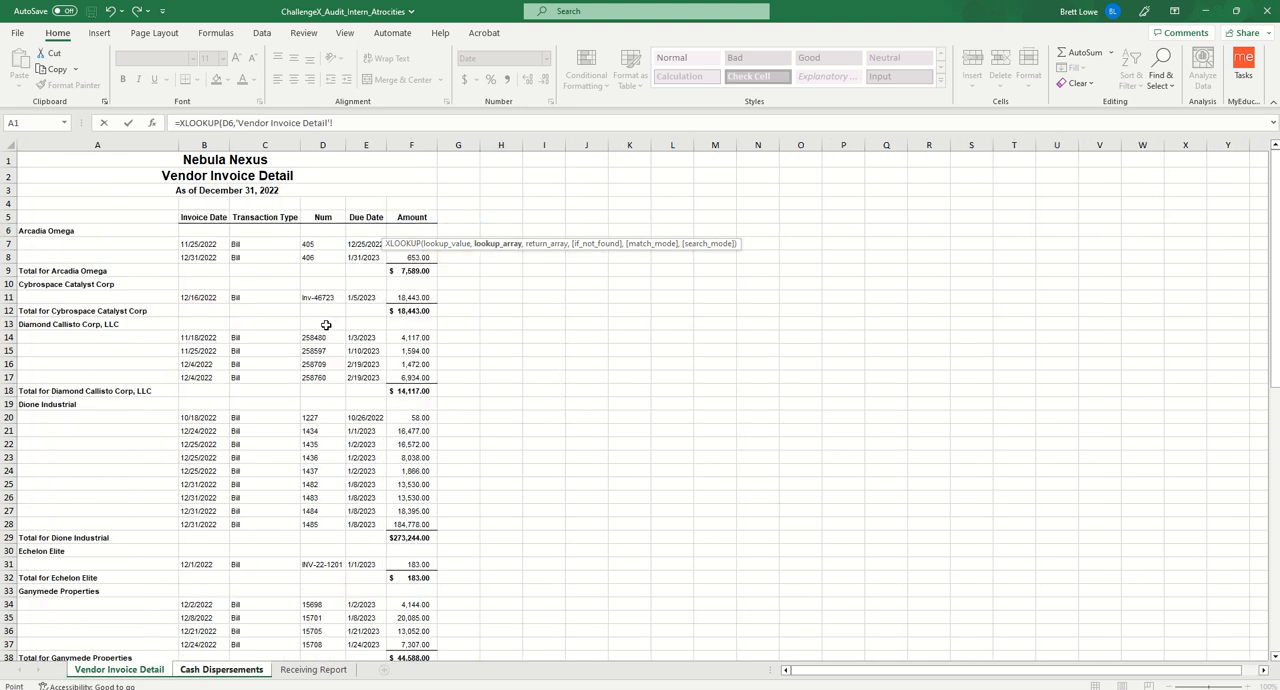
pyautogui.moveTo(328, 245); pyautogui.dragTo(322, 620)
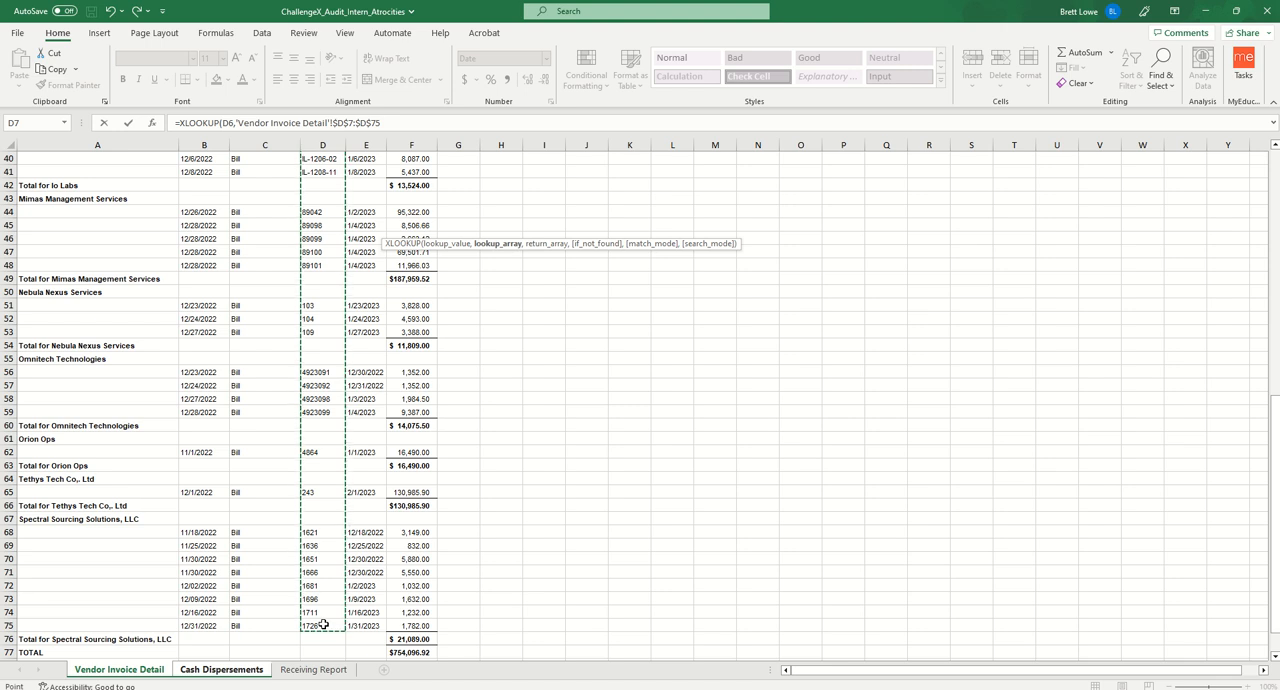
pyautogui.write(',')
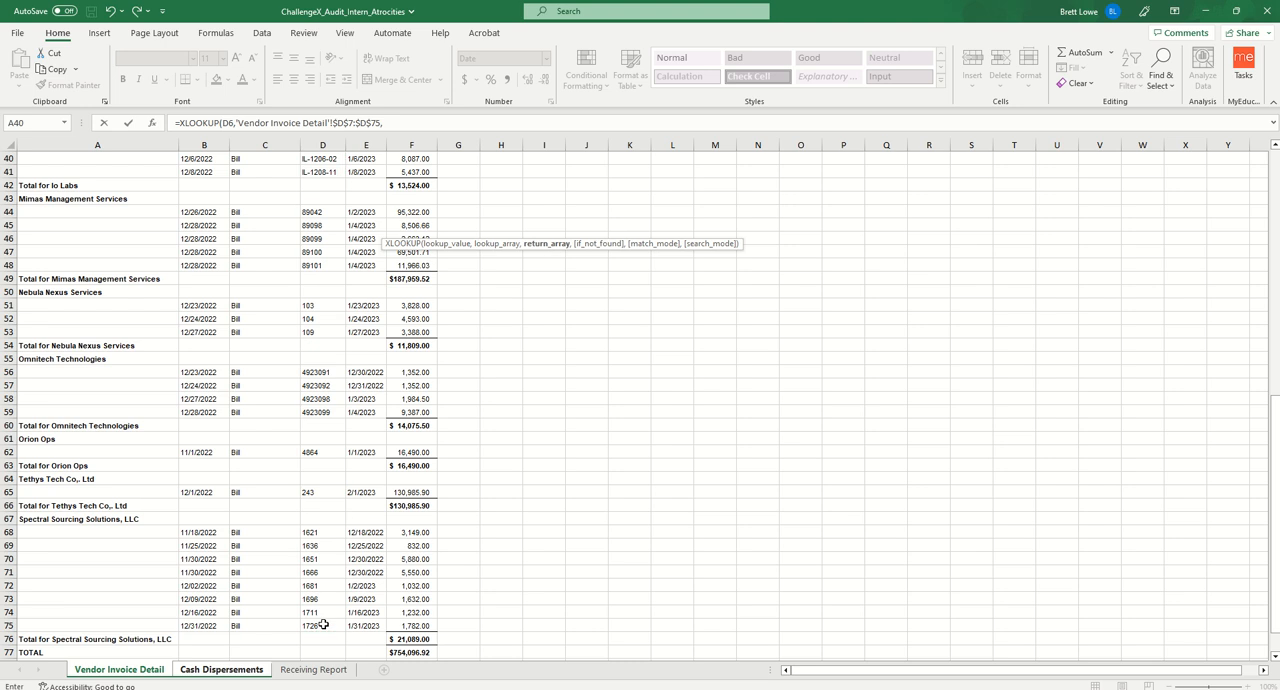
# - Set the XLOOKUP's return array to the invoice dates in Vendor Invoice Detail, as the absolute range $B$7:$B$75
pyautogui.scroll(13, 323, 624)
pyautogui.click(300, 160)
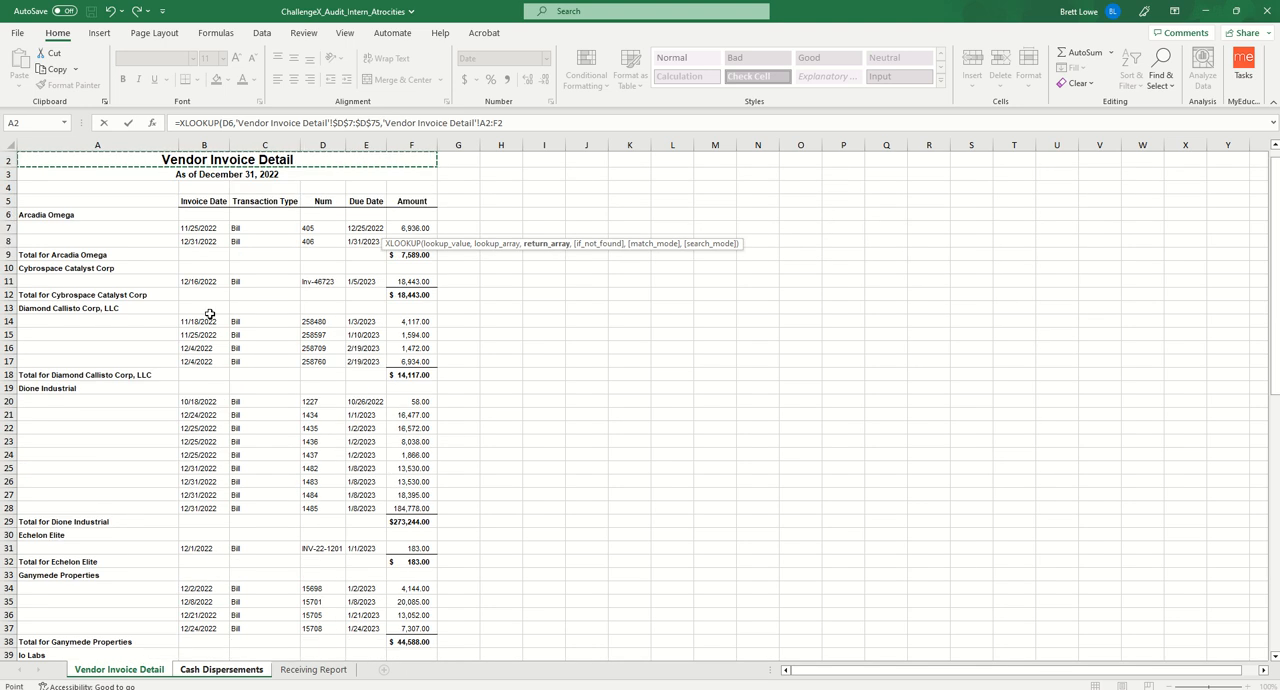
pyautogui.moveTo(205, 228); pyautogui.dragTo(205, 441)
pyautogui.moveTo(212, 527); pyautogui.dragTo(212, 626)
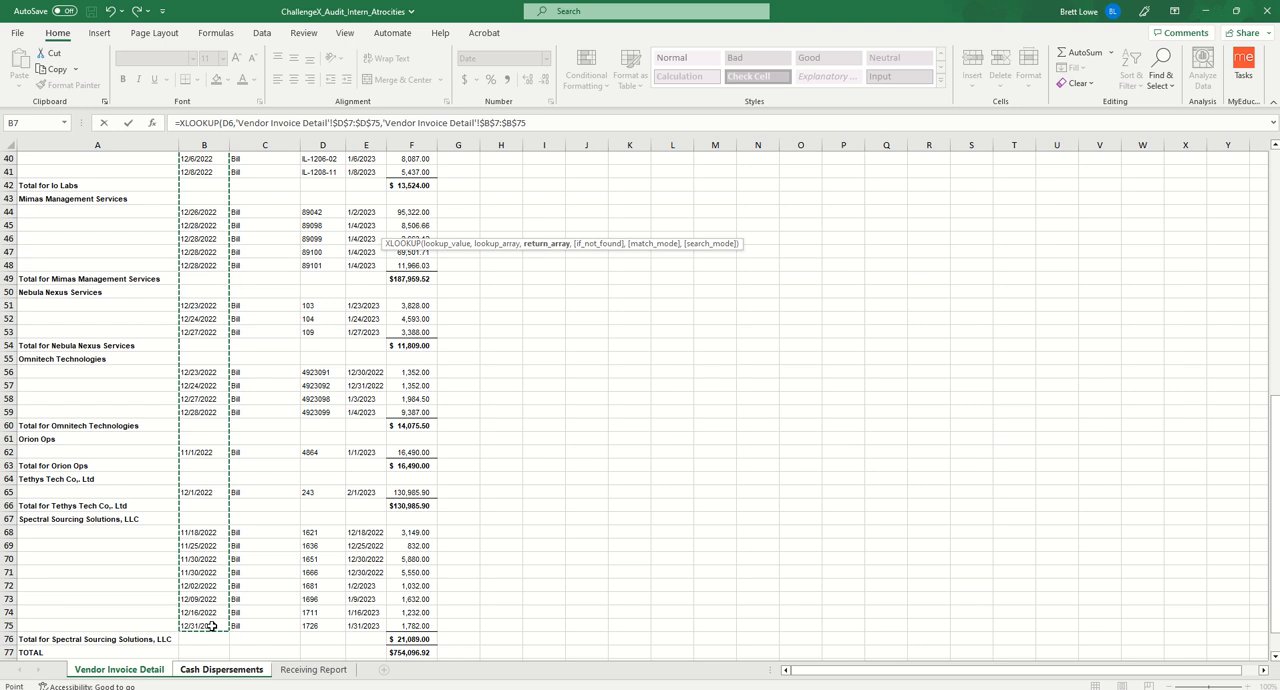
pyautogui.press('F4')
pyautogui.write(',"Not Found')
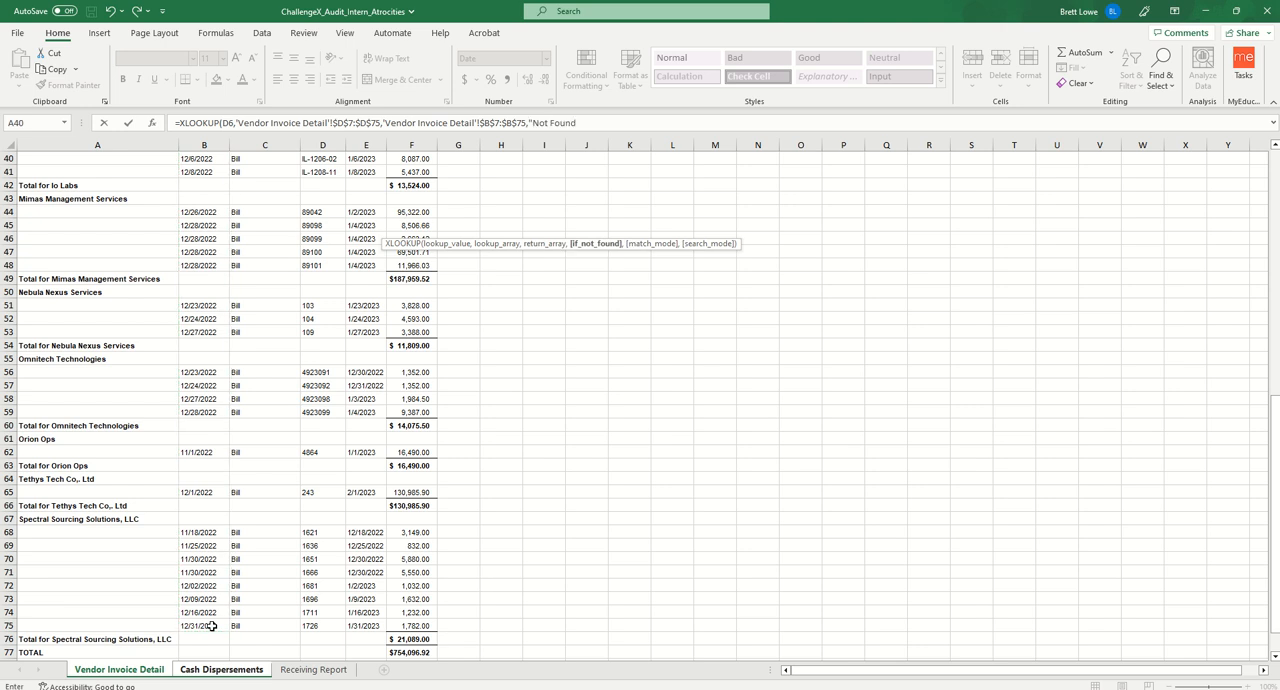
pyautogui.write('", 0')
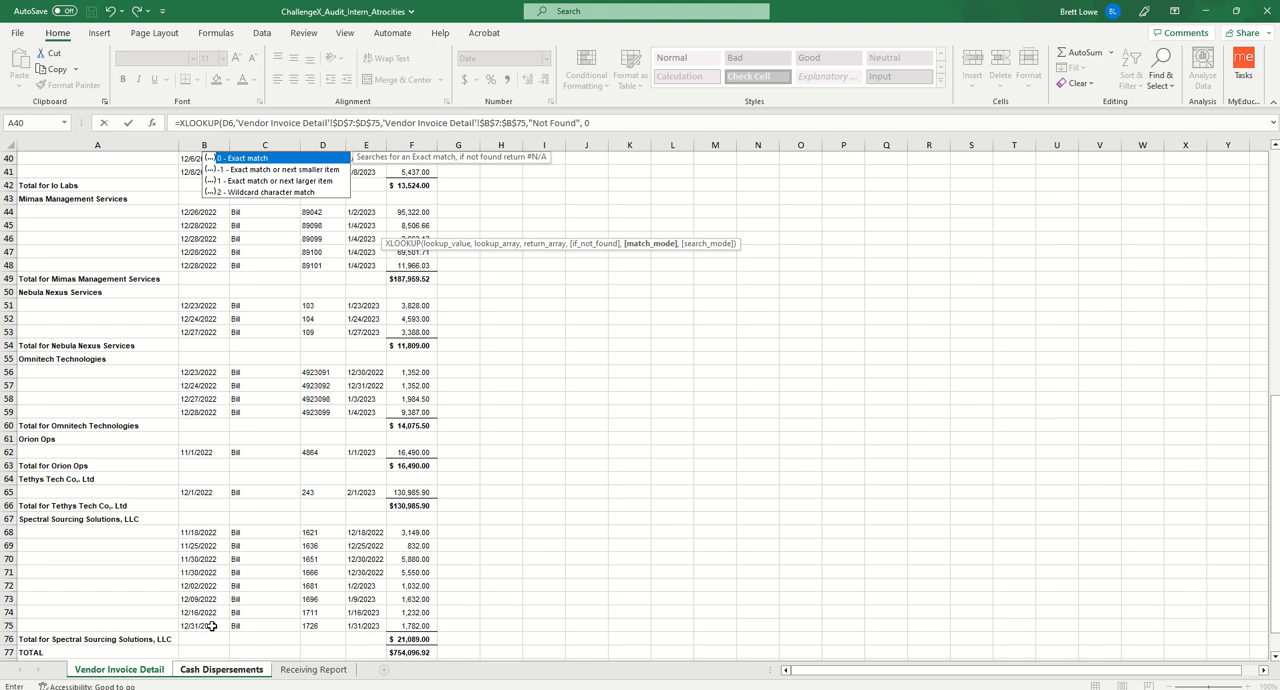
pyautogui.write(',')
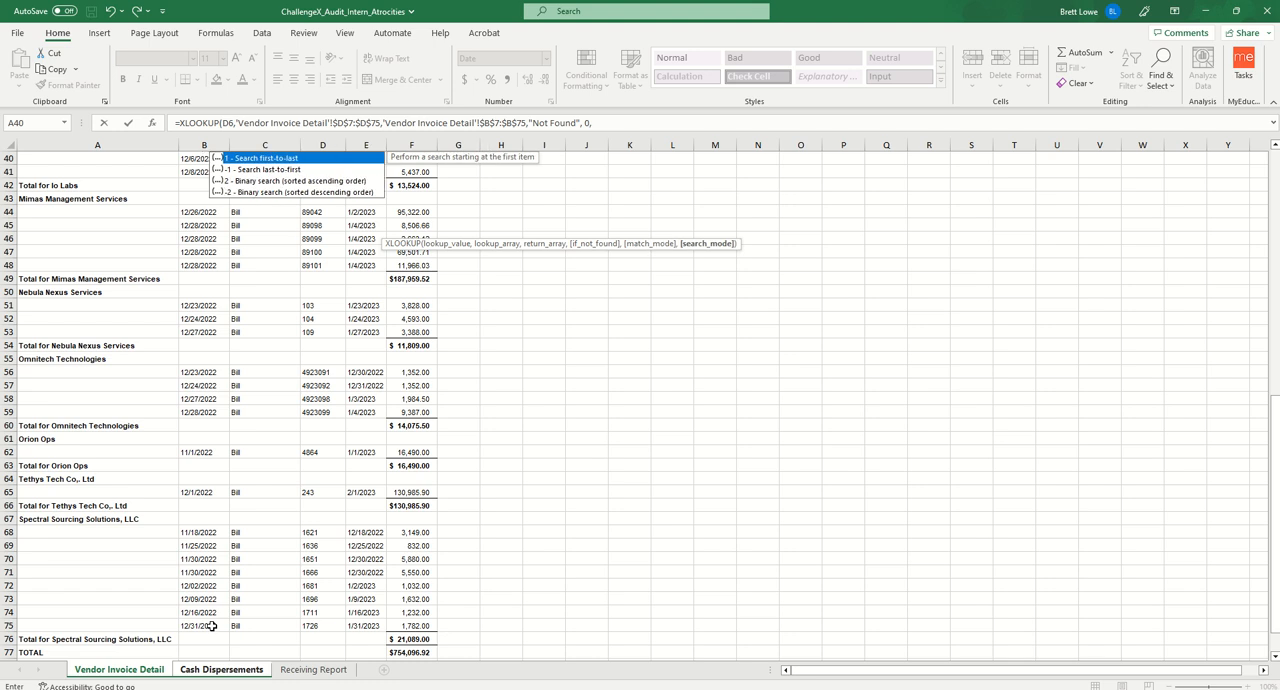
pyautogui.write('1)')
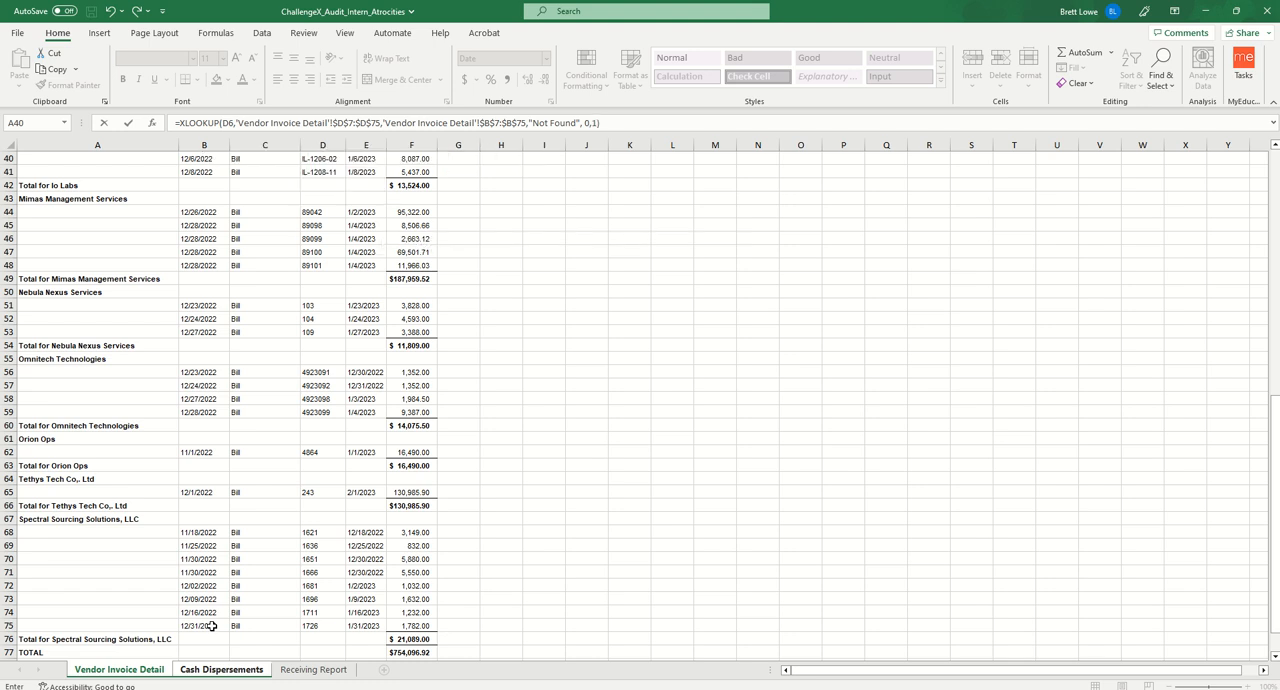
# - Finish the XLOOKUP with "Not Found" for missing values, match mode 0 and search mode 1, and enter it
pyautogui.press('Return')
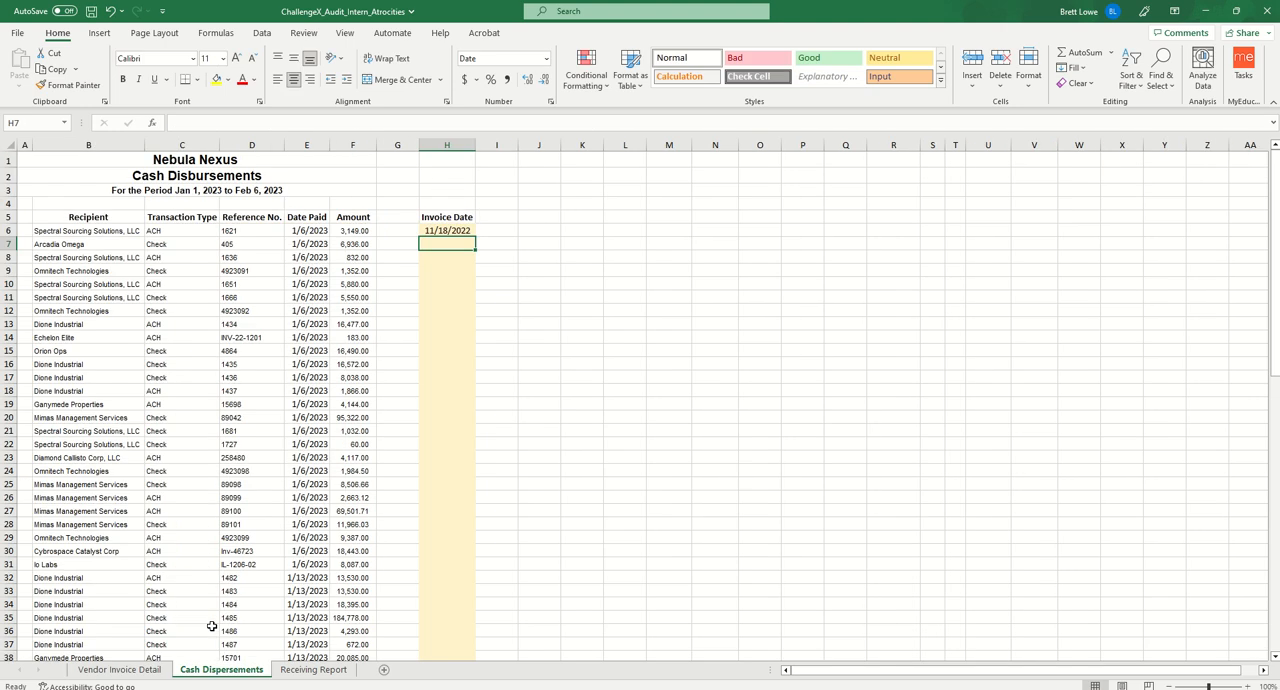
# - Fill the Invoice Date formula from H6 down to H84
pyautogui.click(459, 232)
pyautogui.moveTo(476, 239); pyautogui.dragTo(470, 632)
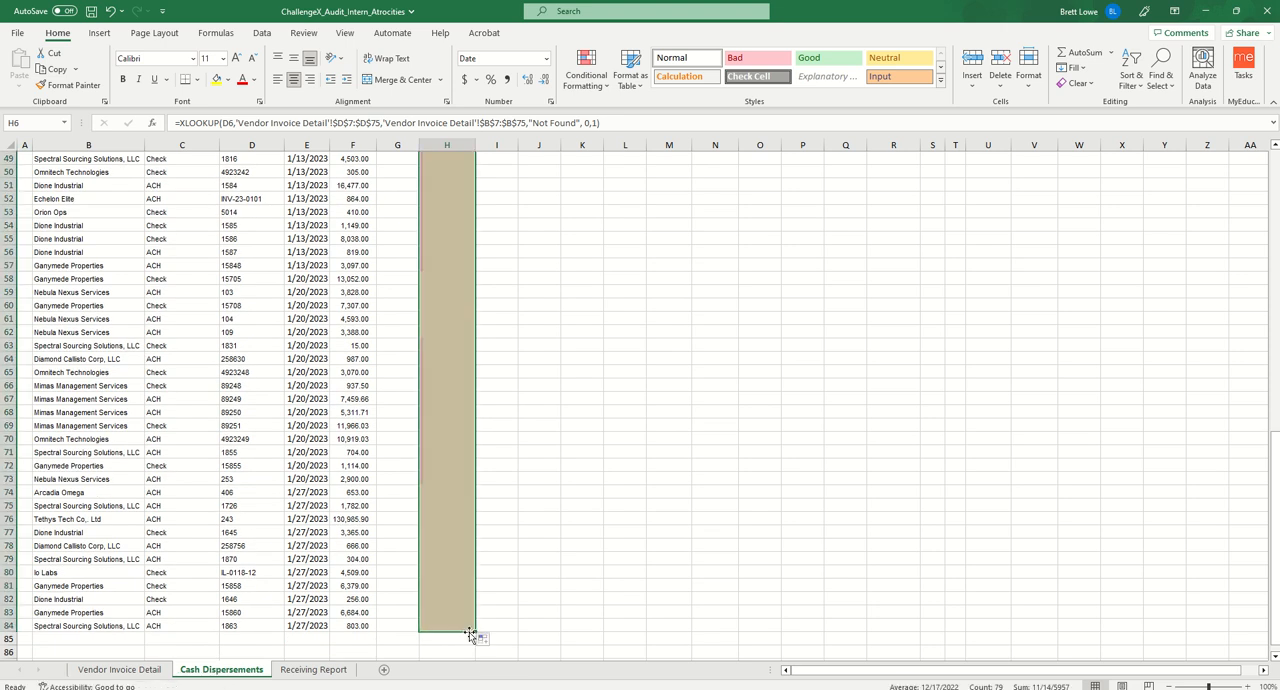
pyautogui.click(441, 505)
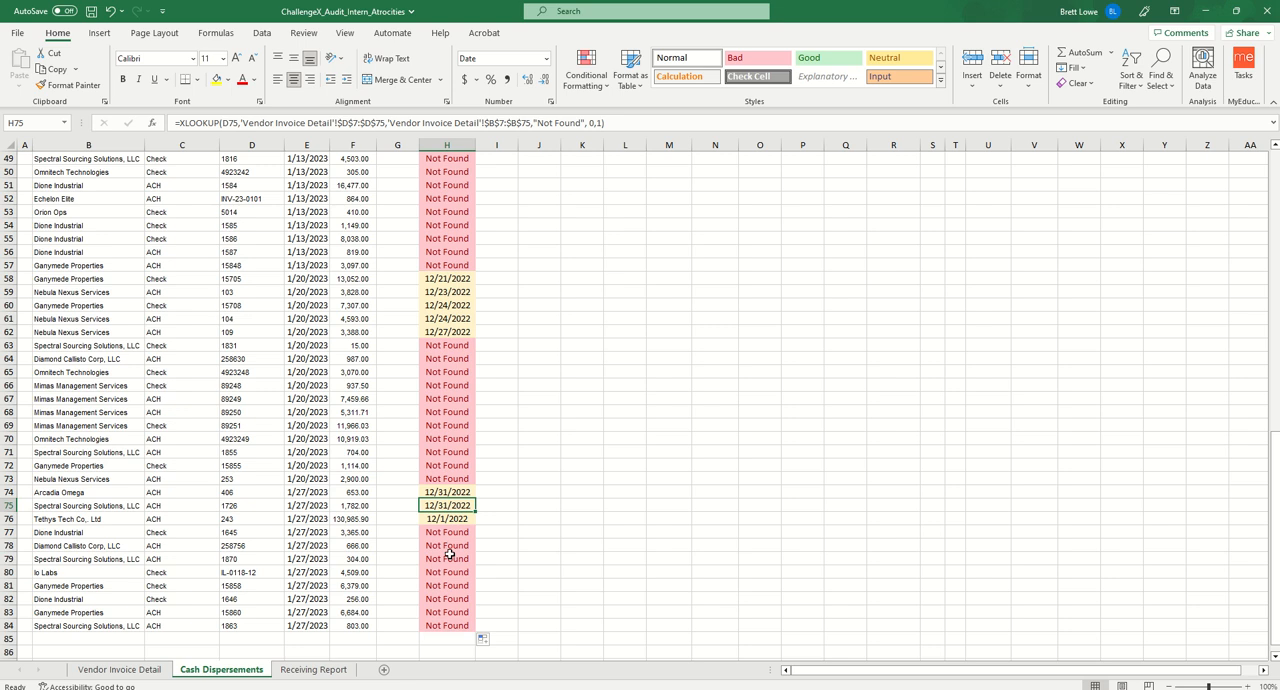
pyautogui.click(350, 532)
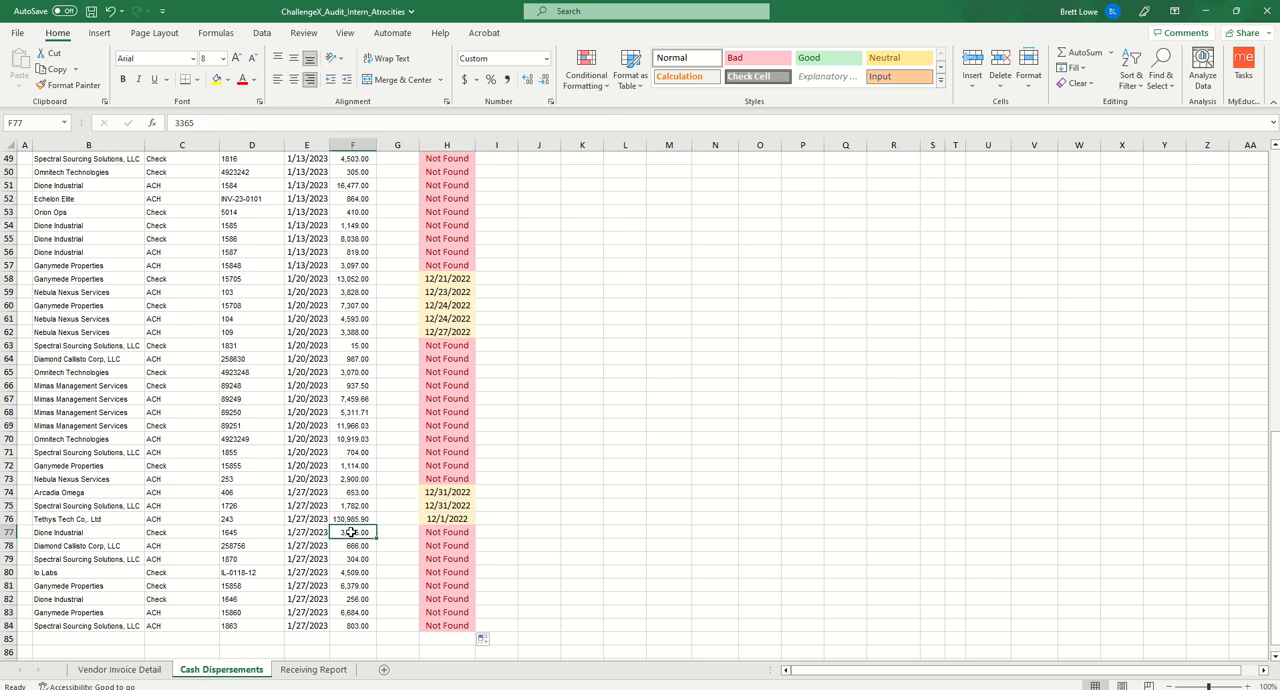
pyautogui.hotkey('ctrl', 'shift', 'Down')
pyautogui.hotkey('ctrl', 'shift', 'Left')
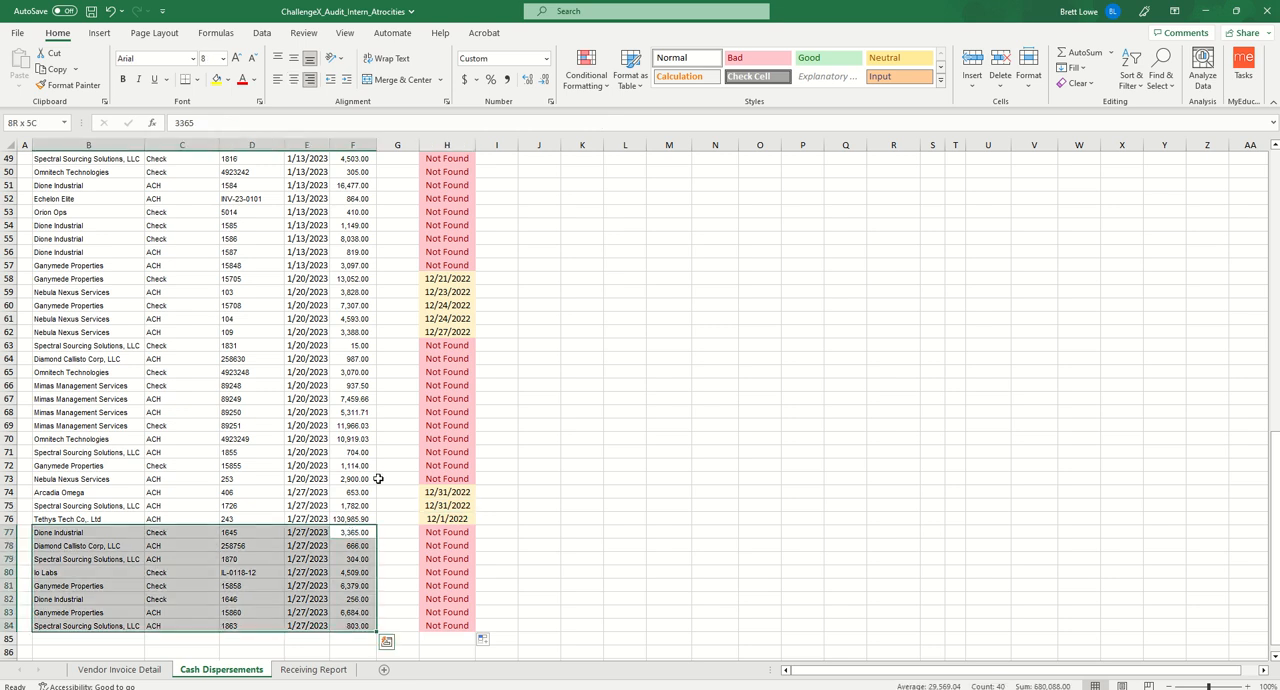
pyautogui.moveTo(372, 478); pyautogui.dragTo(370, 358)
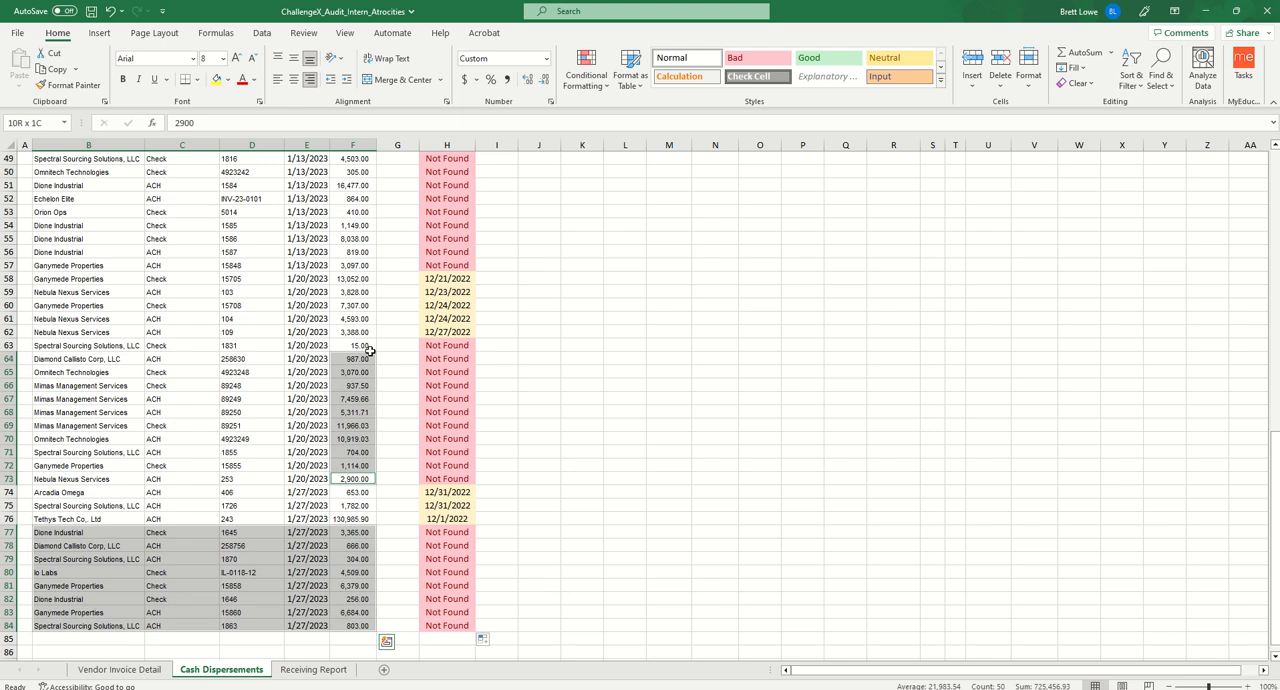
pyautogui.hotkey('ctrl', 'Left')
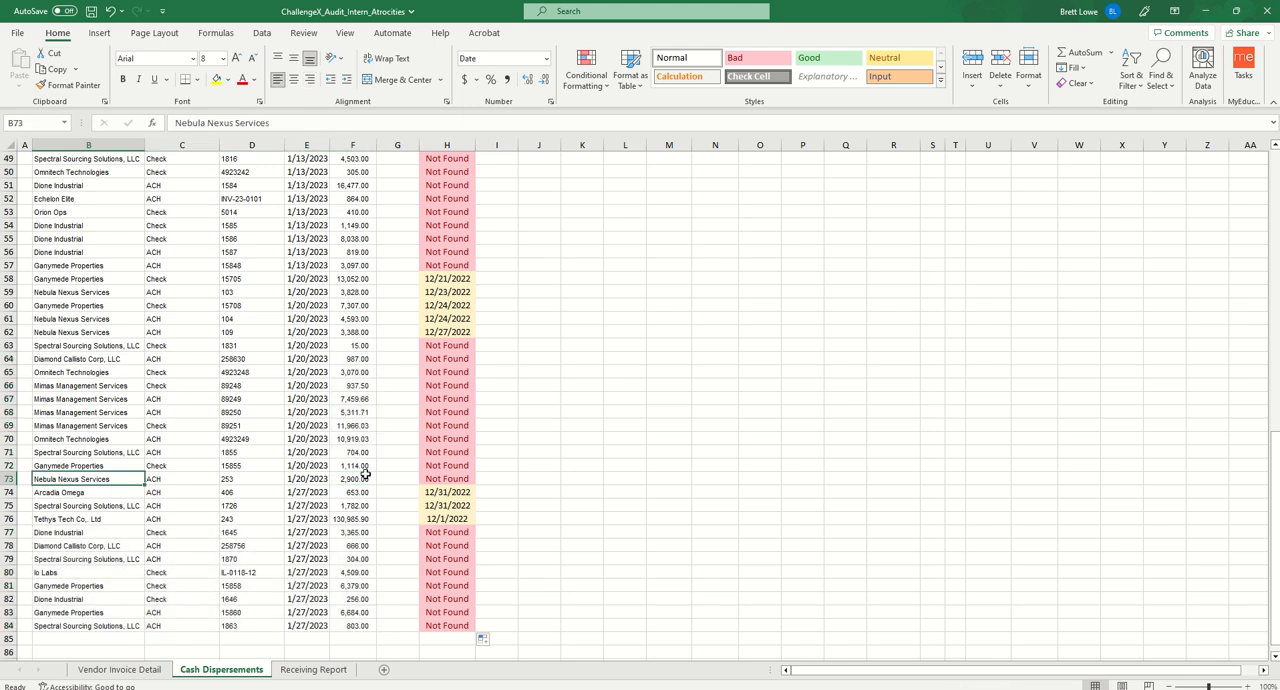
# - Select columns B to F of the Not Found payments in rows 77–84, 63–73 and 43–57 as one multi-range selection
pyautogui.moveTo(354, 532); pyautogui.dragTo(349, 620)
pyautogui.hotkey('ctrl', 'shift', 'Left')
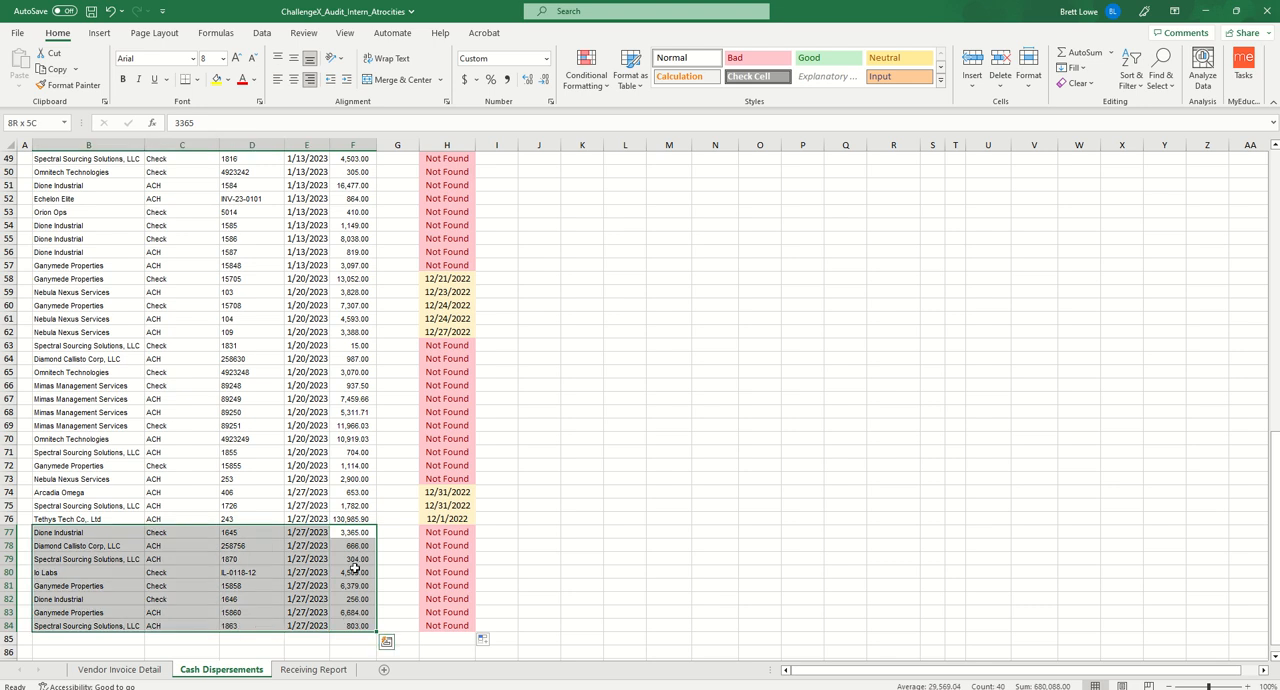
pyautogui.moveTo(352, 479); pyautogui.dragTo(358, 348)
pyautogui.hotkey('ctrl', 'shift', 'Left')
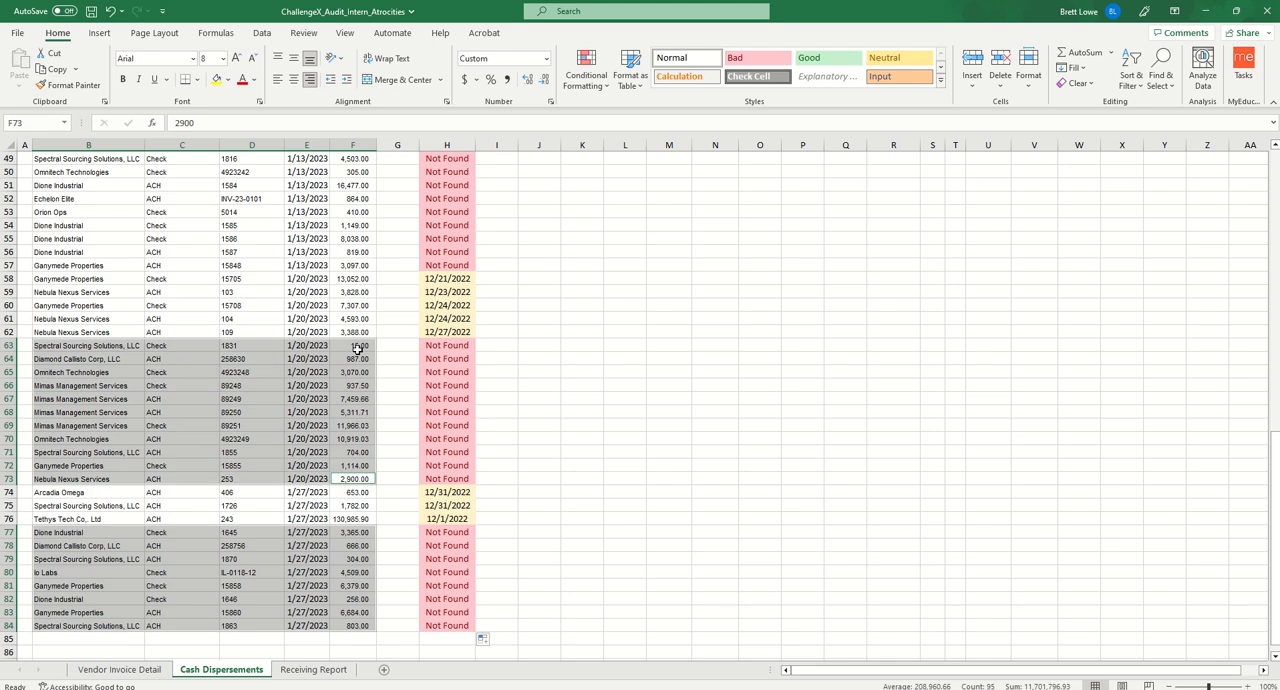
pyautogui.keyDown('ctrl'); pyautogui.click(354, 265); pyautogui.keyUp('ctrl')
pyautogui.moveTo(353, 240); pyautogui.dragTo(346, 197)
pyautogui.hotkey('ctrl', 'shift', 'Left')
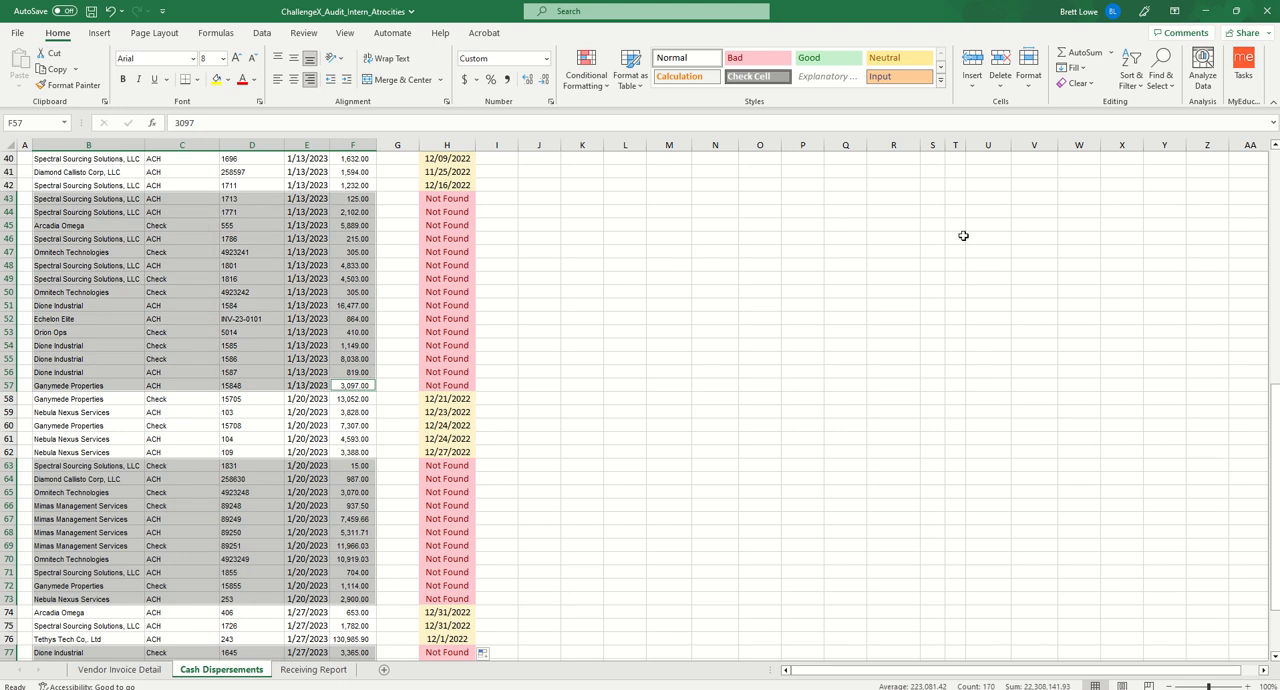
# - Add columns B to F of Not Found rows 36–37 and 22 to the selection, and copy all selected payments
pyautogui.moveTo(1276, 454); pyautogui.dragTo(1272, 305)
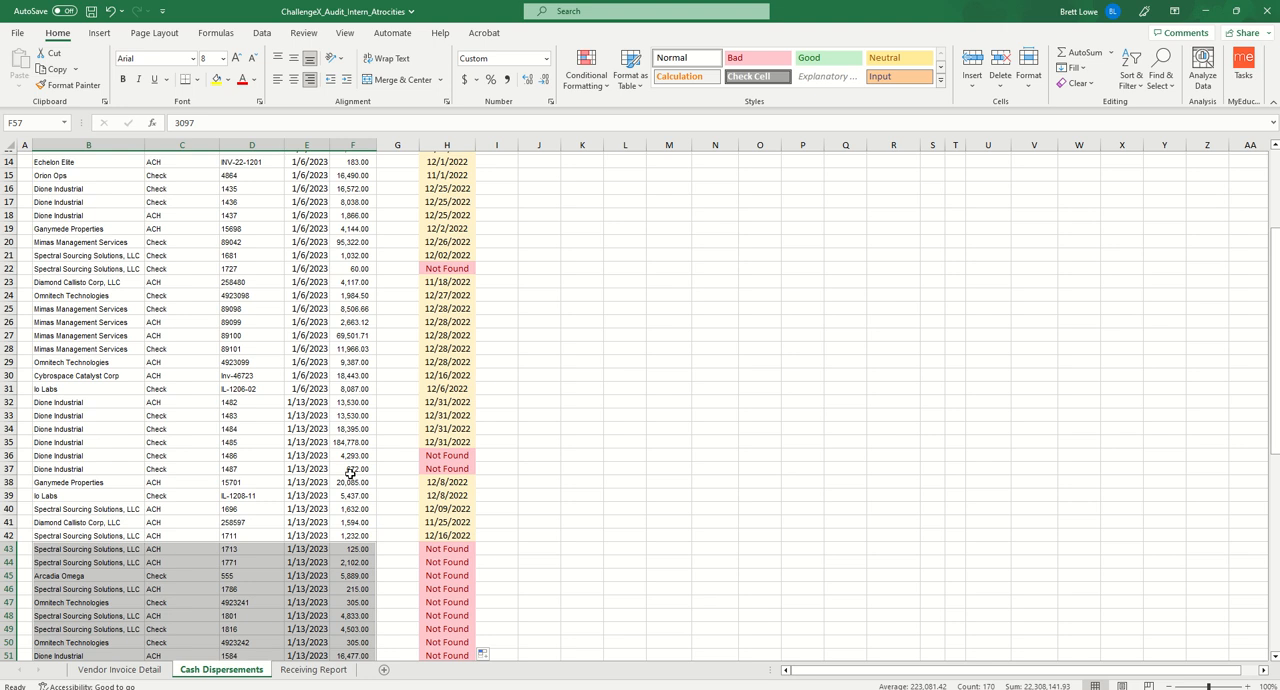
pyautogui.moveTo(352, 469); pyautogui.dragTo(351, 457)
pyautogui.hotkey('ctrl', 'shift', 'Left')
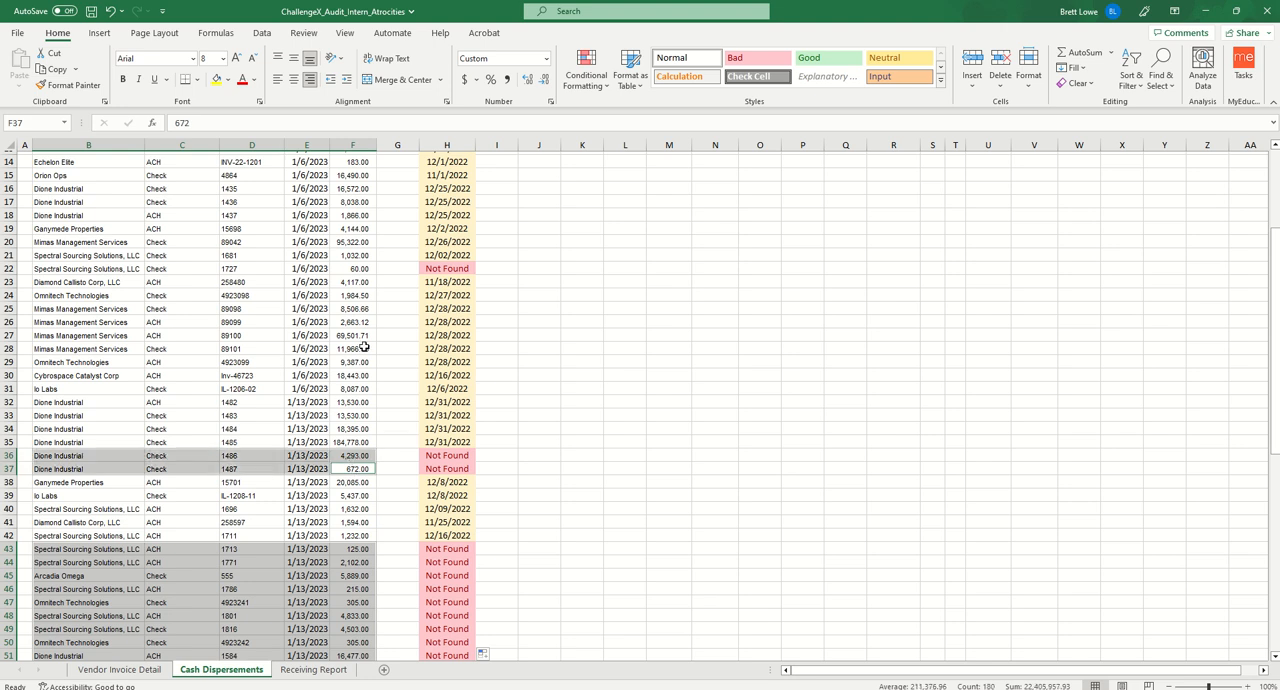
pyautogui.keyDown('ctrl'); pyautogui.click(357, 270); pyautogui.keyUp('ctrl')
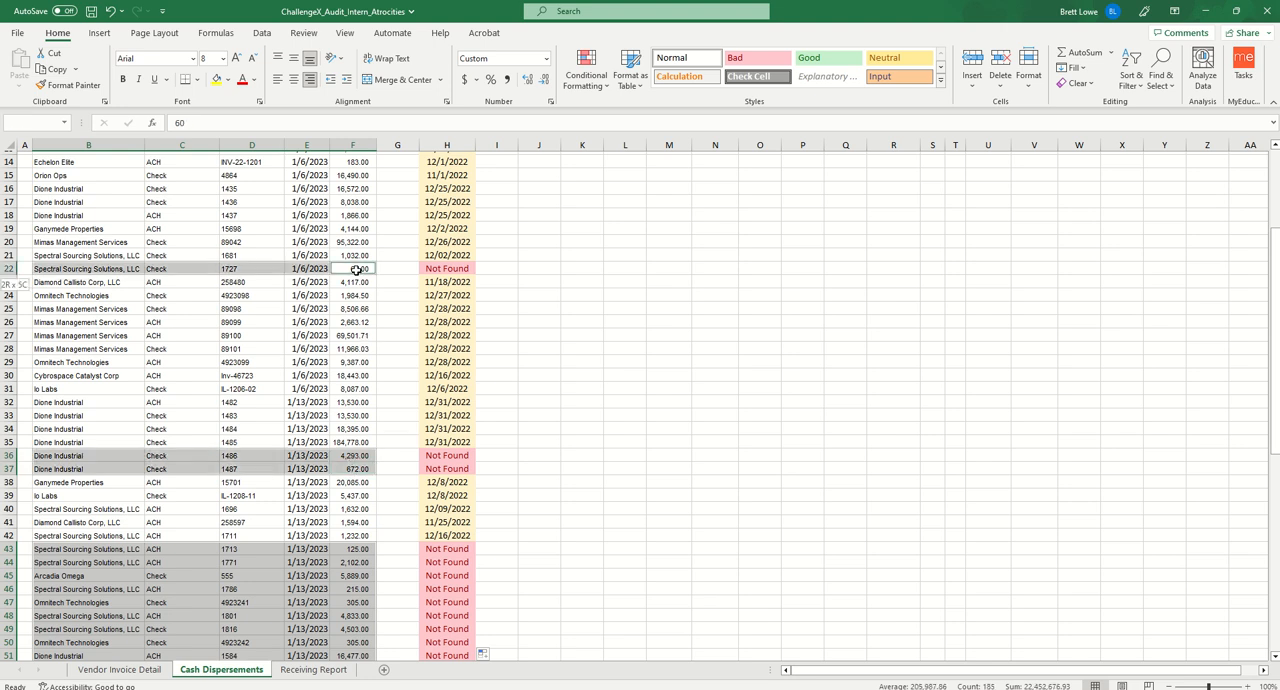
pyautogui.hotkey('ctrl', 'shift', 'Left')
pyautogui.hotkey('ctrl', 'c')
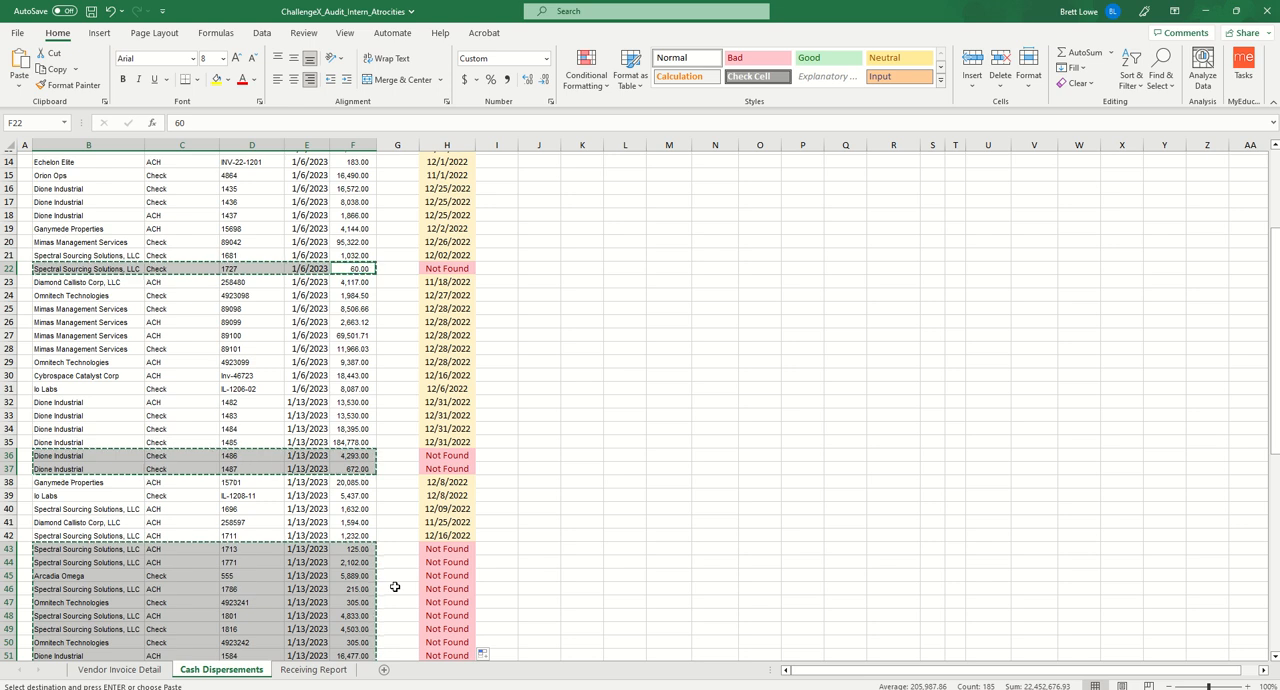
# - Paste the copied payments into the Missing Payments table on the Receiving Report sheet, starting at cell G6
pyautogui.click(314, 670)
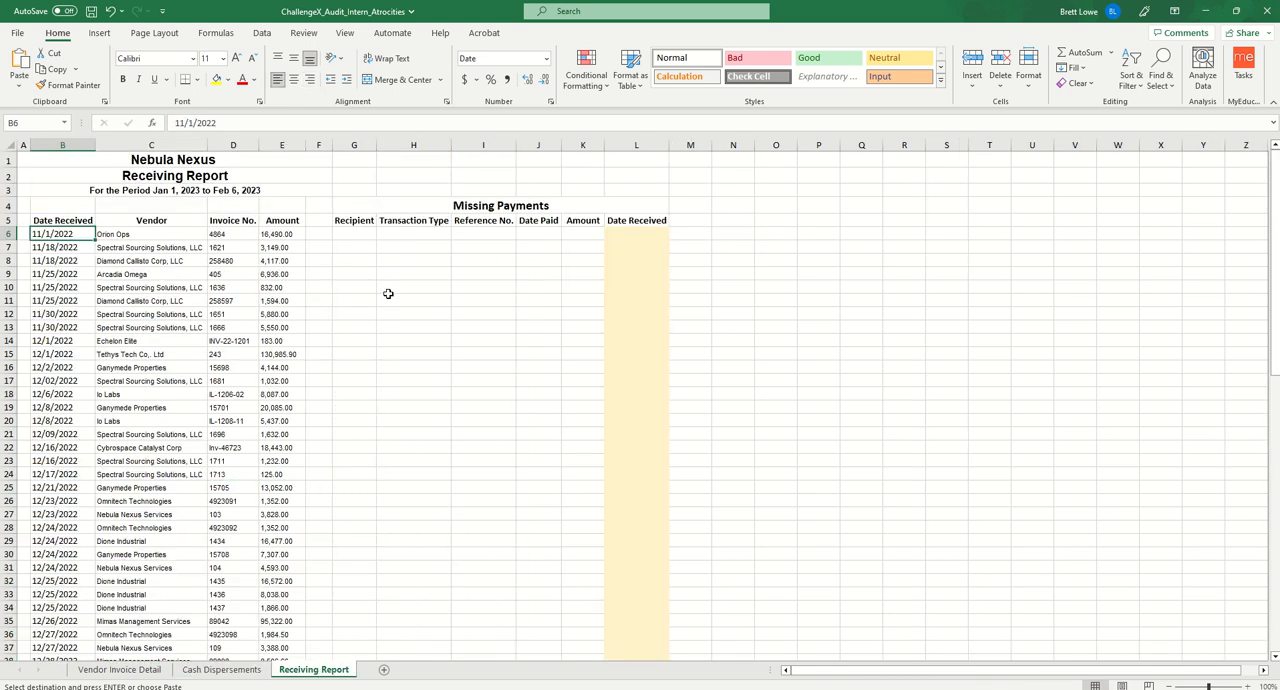
pyautogui.click(360, 234)
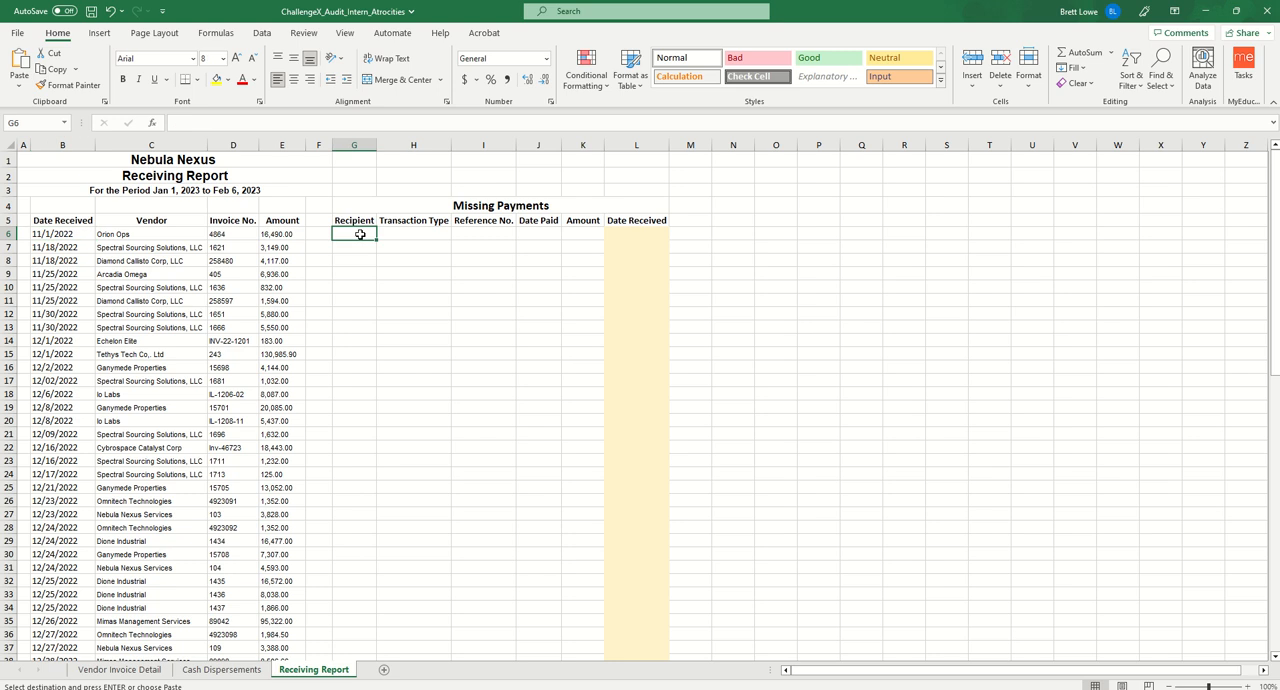
pyautogui.hotkey('ctrl', 'v')
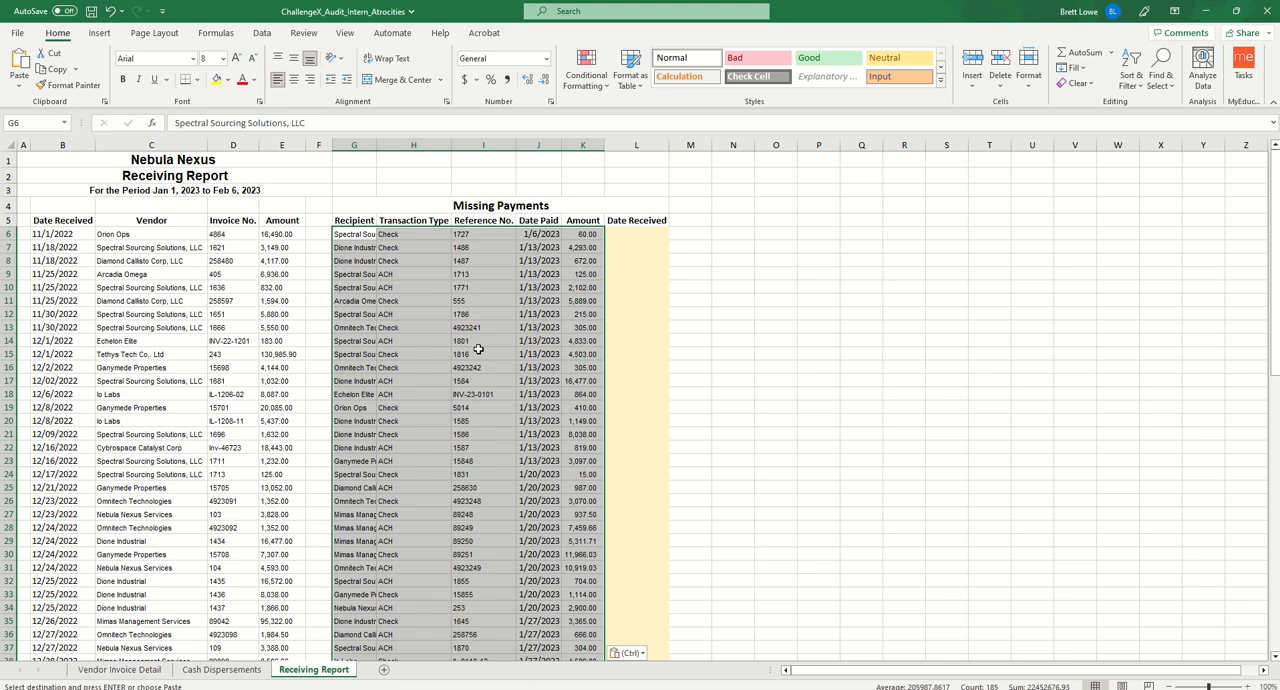
# - Begin an XLOOKUP formula in L6 that looks up reference number I6 in the absolute invoice number range $D$6:$D$84
pyautogui.click(645, 234)
pyautogui.write('=xlo')
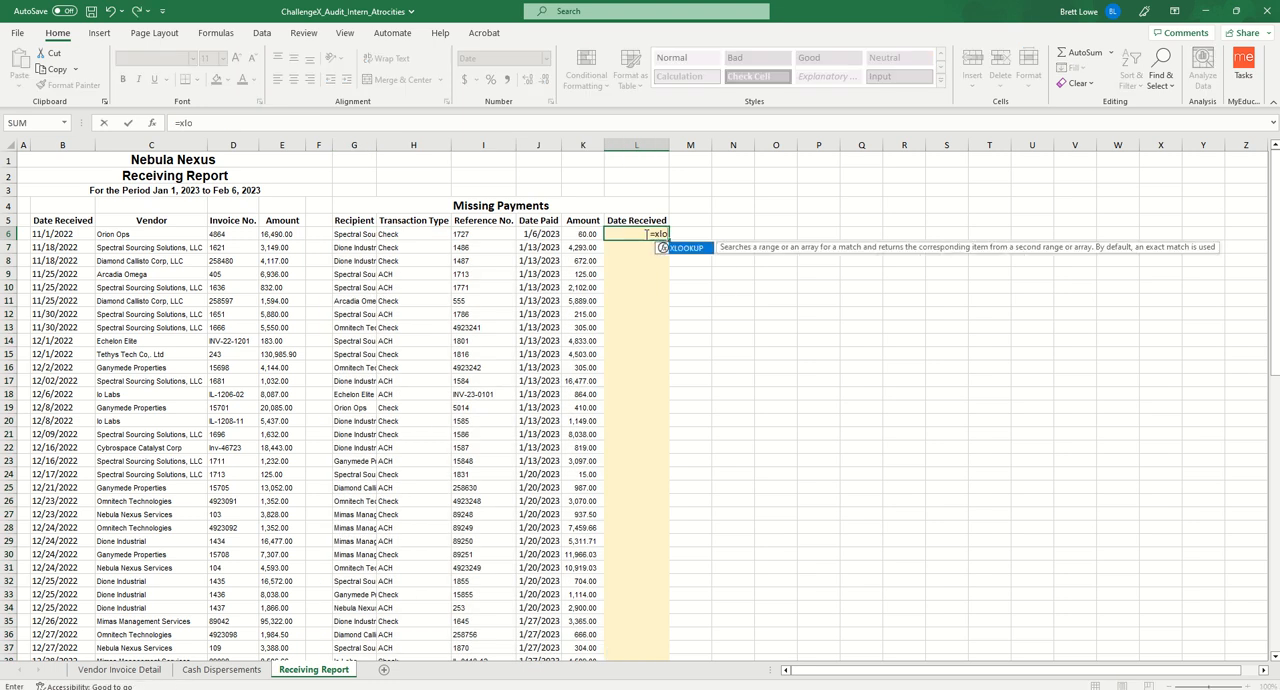
pyautogui.press('Tab')
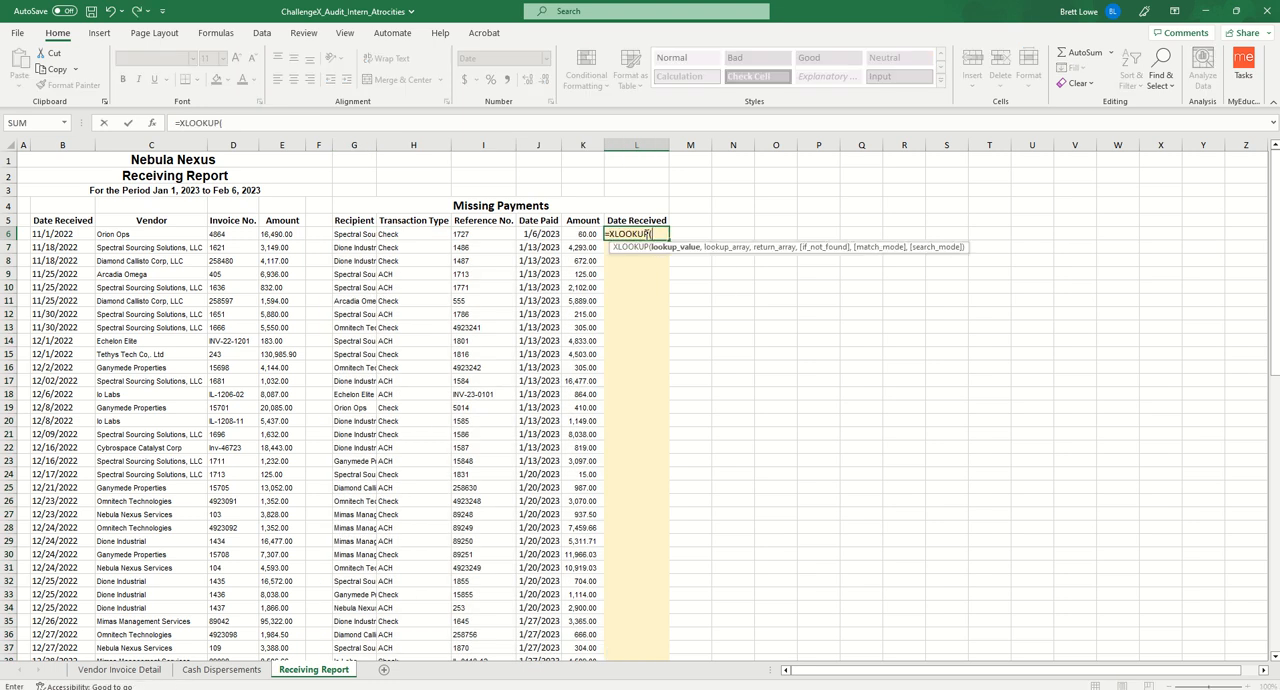
pyautogui.click(488, 233)
pyautogui.write(',')
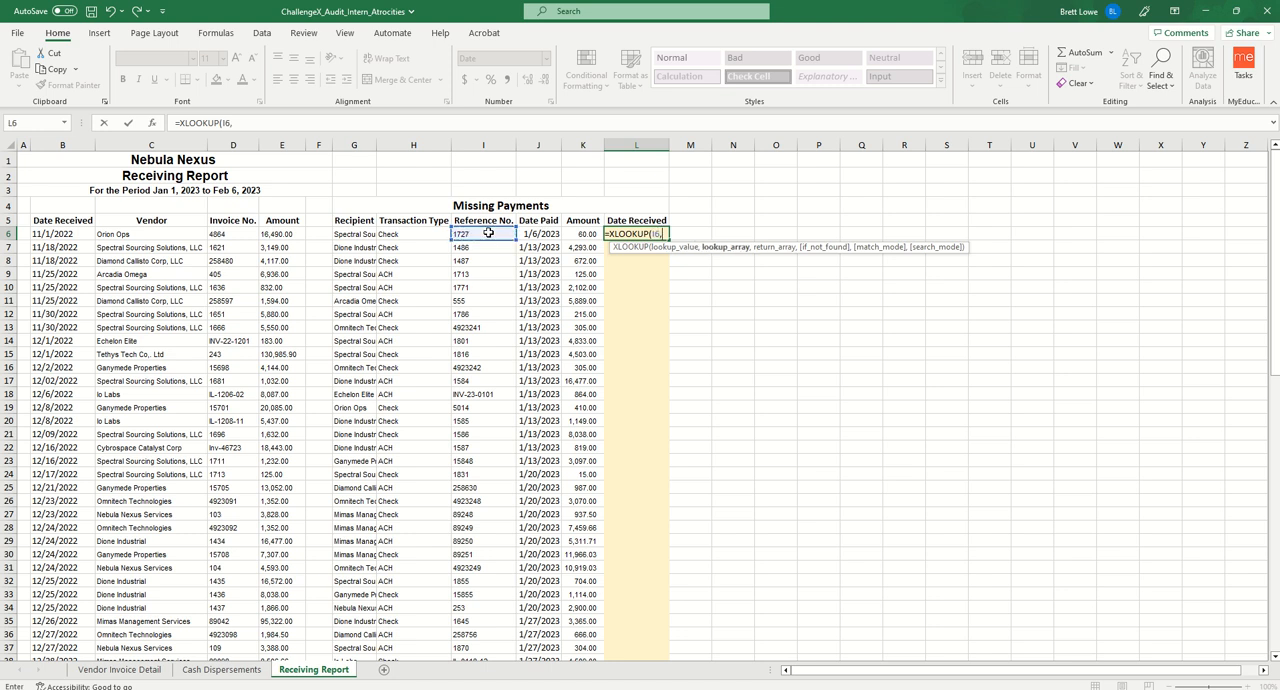
pyautogui.click(226, 237)
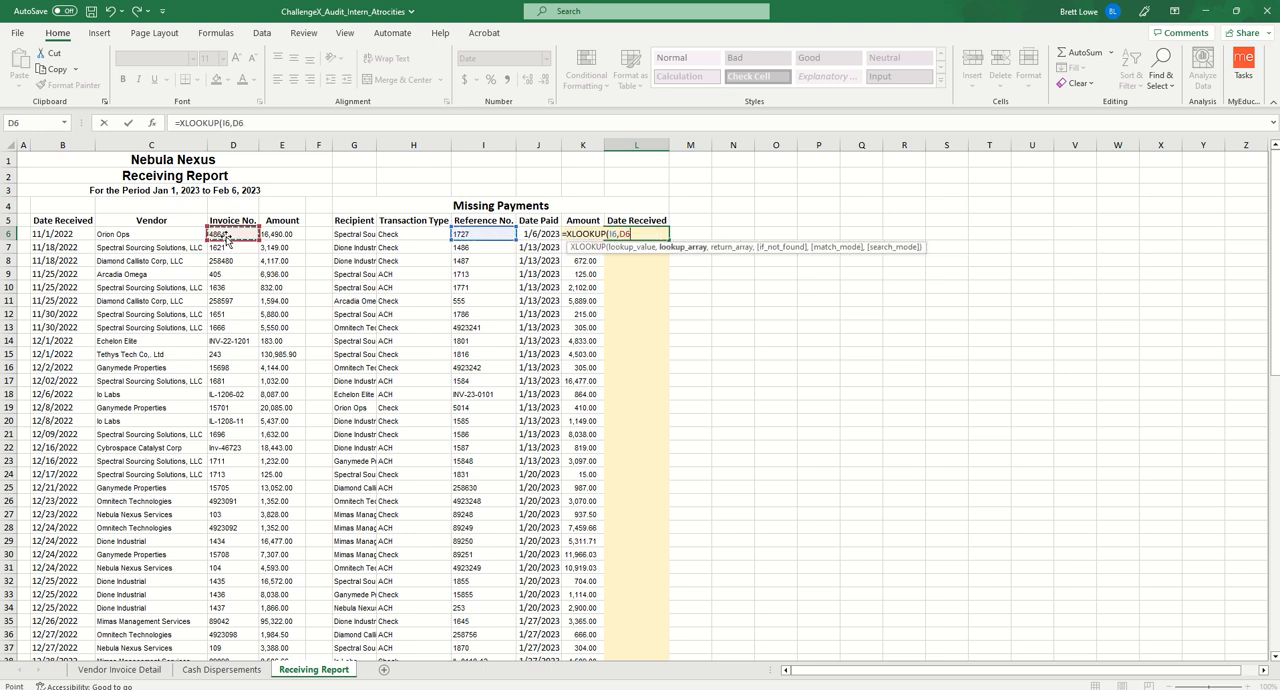
pyautogui.hotkey('ctrl', 'shift', 'Down')
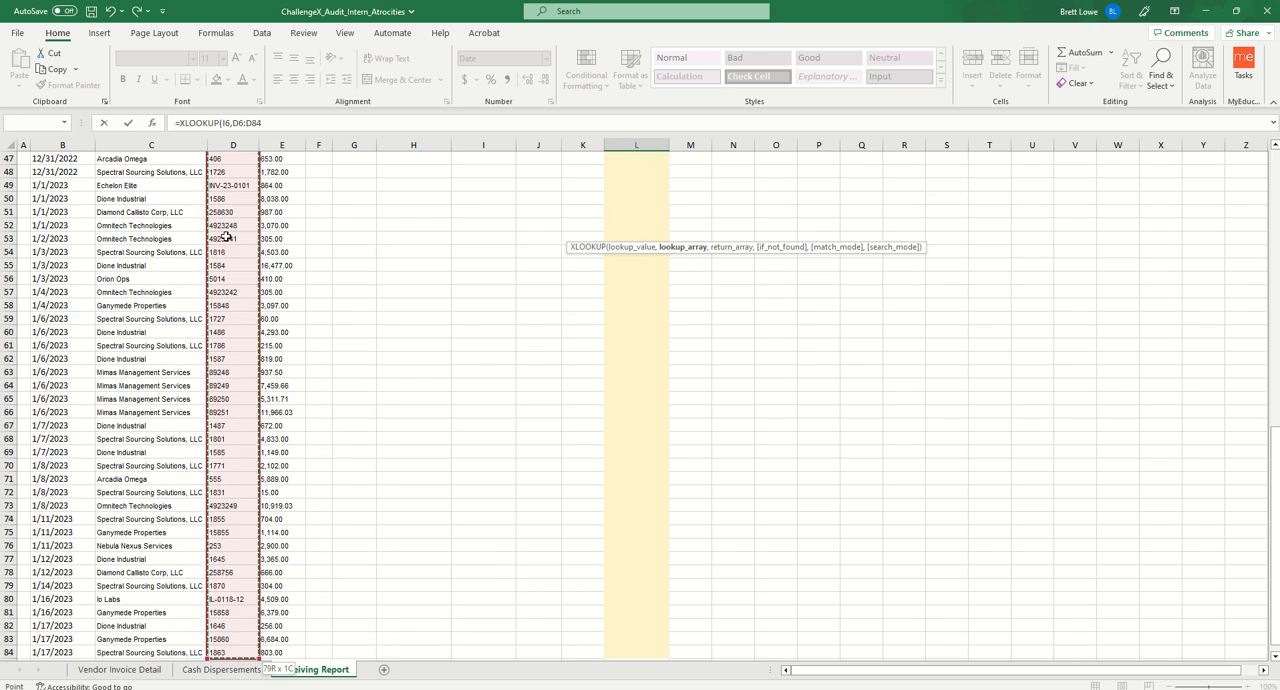
pyautogui.press('F4')
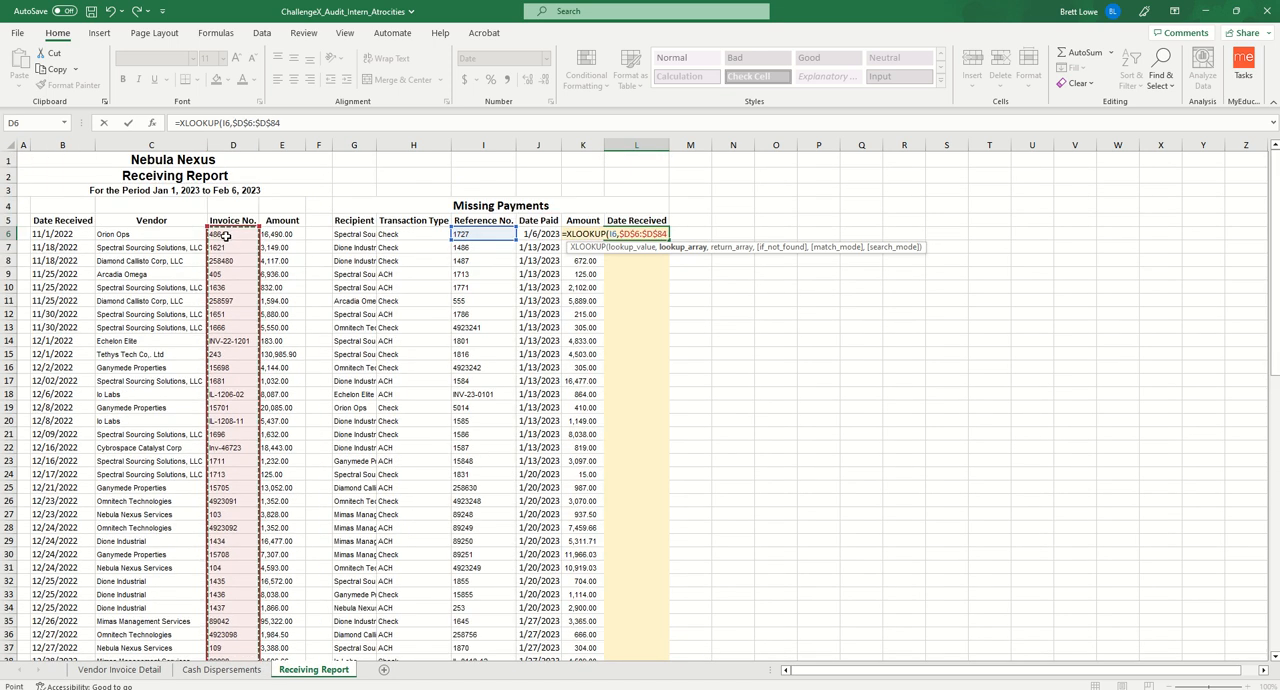
pyautogui.write(',')
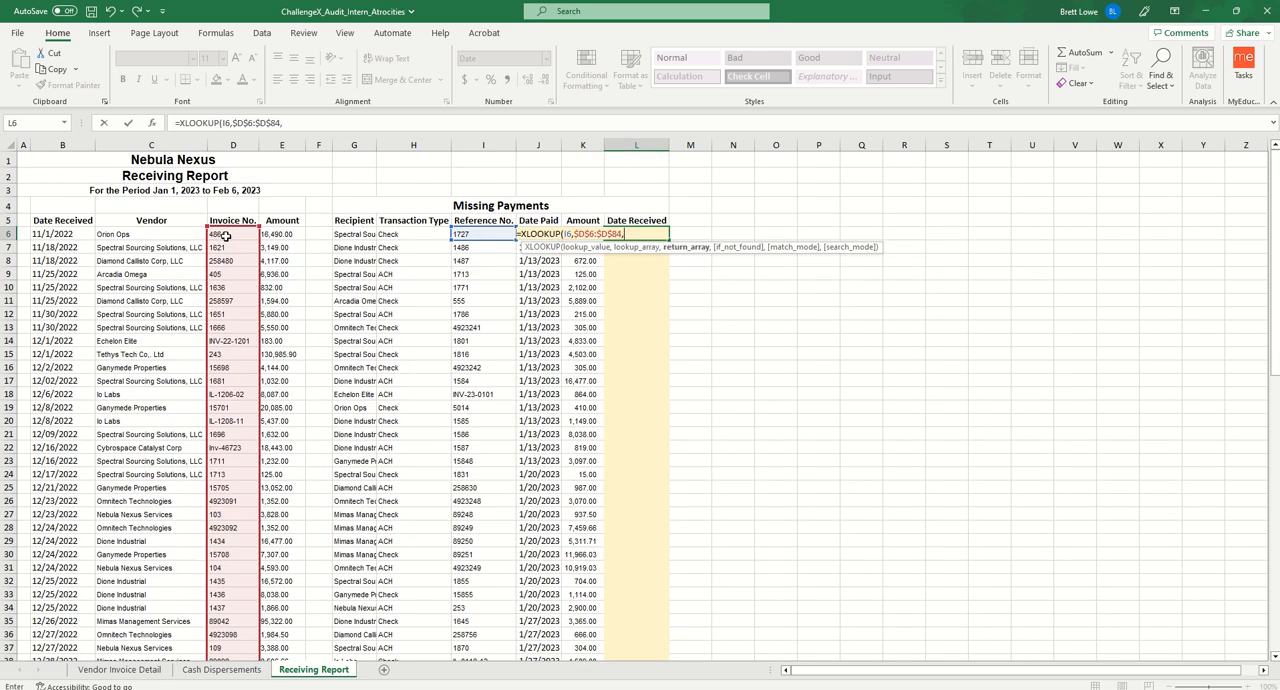
# - Complete the L6 formula with return range $B$6:$B$84, if-not-found left empty, match mode 0 and search mode 1
pyautogui.click(67, 233)
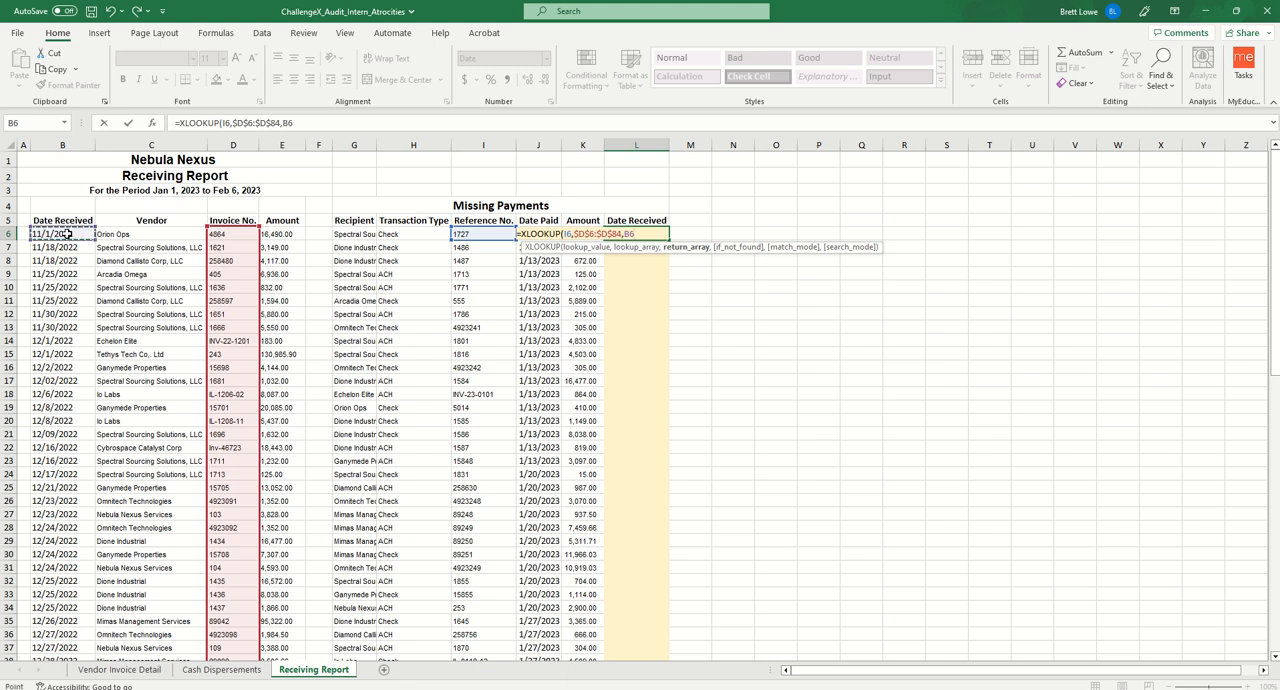
pyautogui.hotkey('ctrl', 'shift', 'Down')
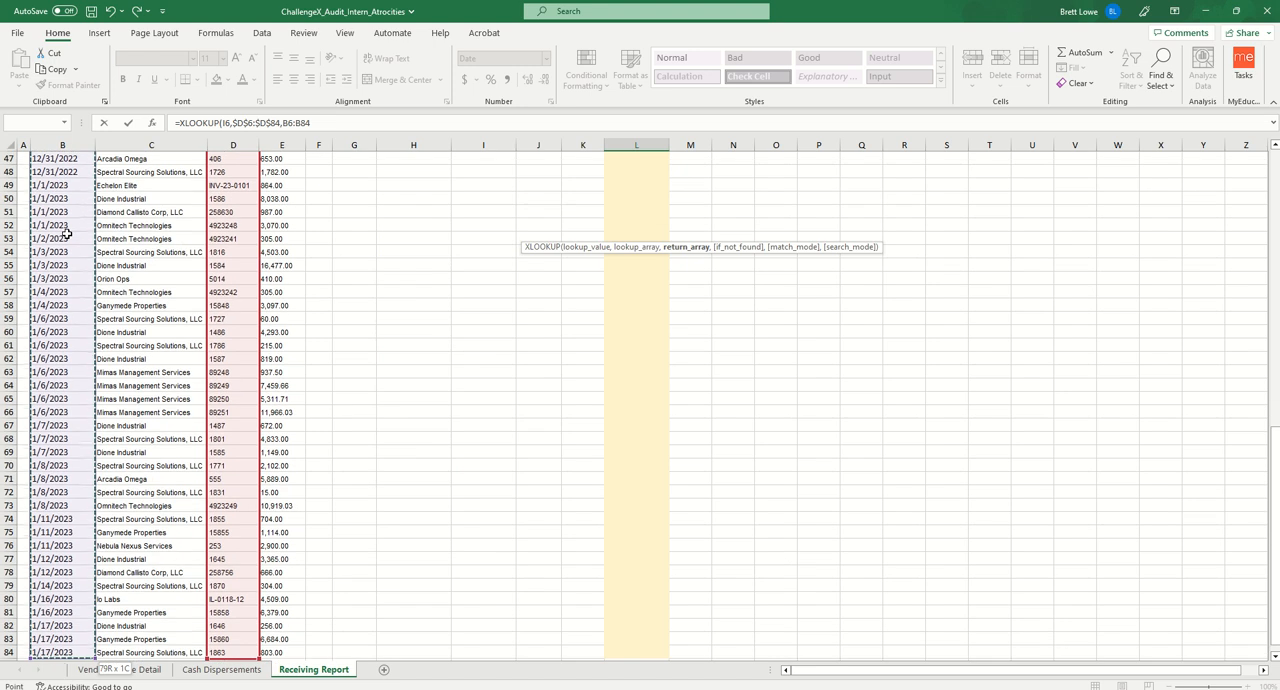
pyautogui.press('F4')
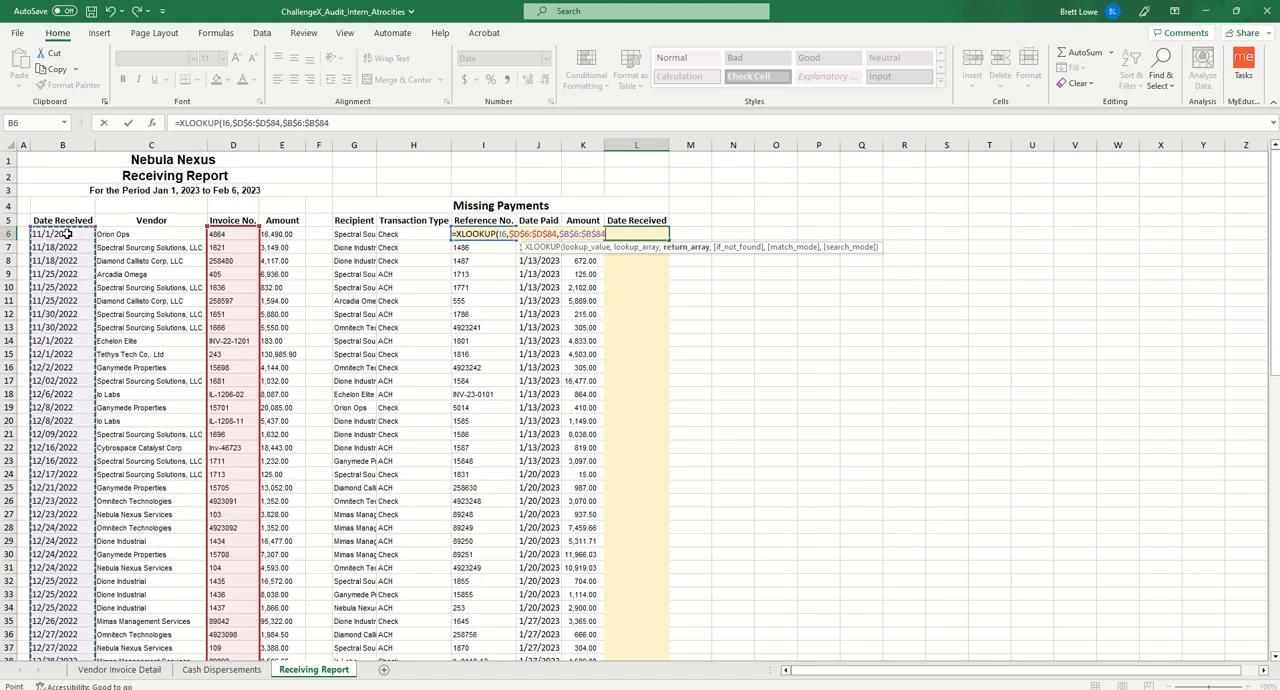
pyautogui.write(',')
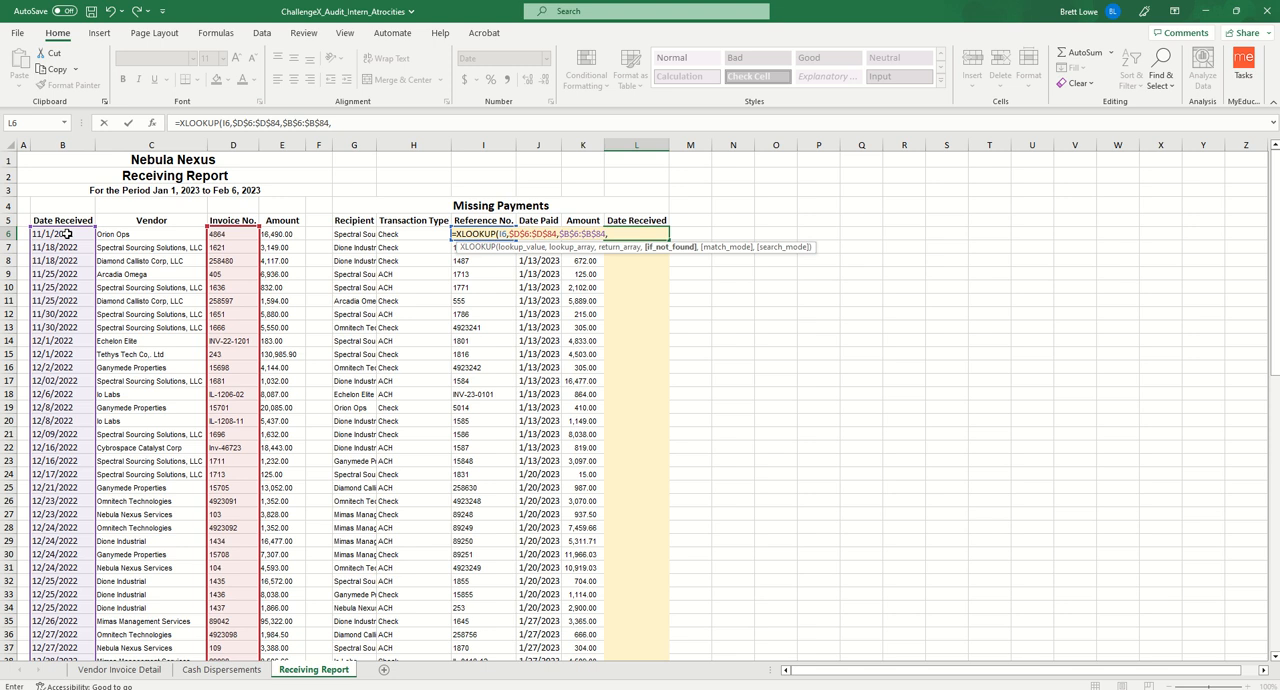
pyautogui.write(',')
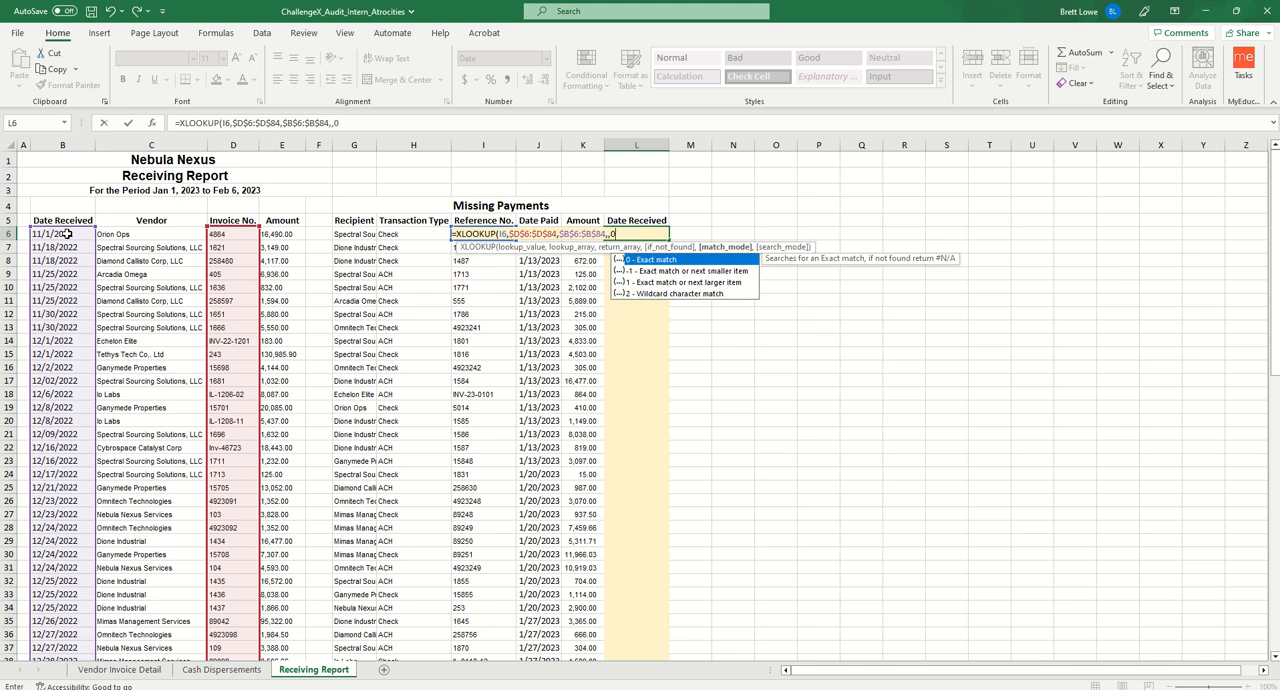
pyautogui.write('0,1')
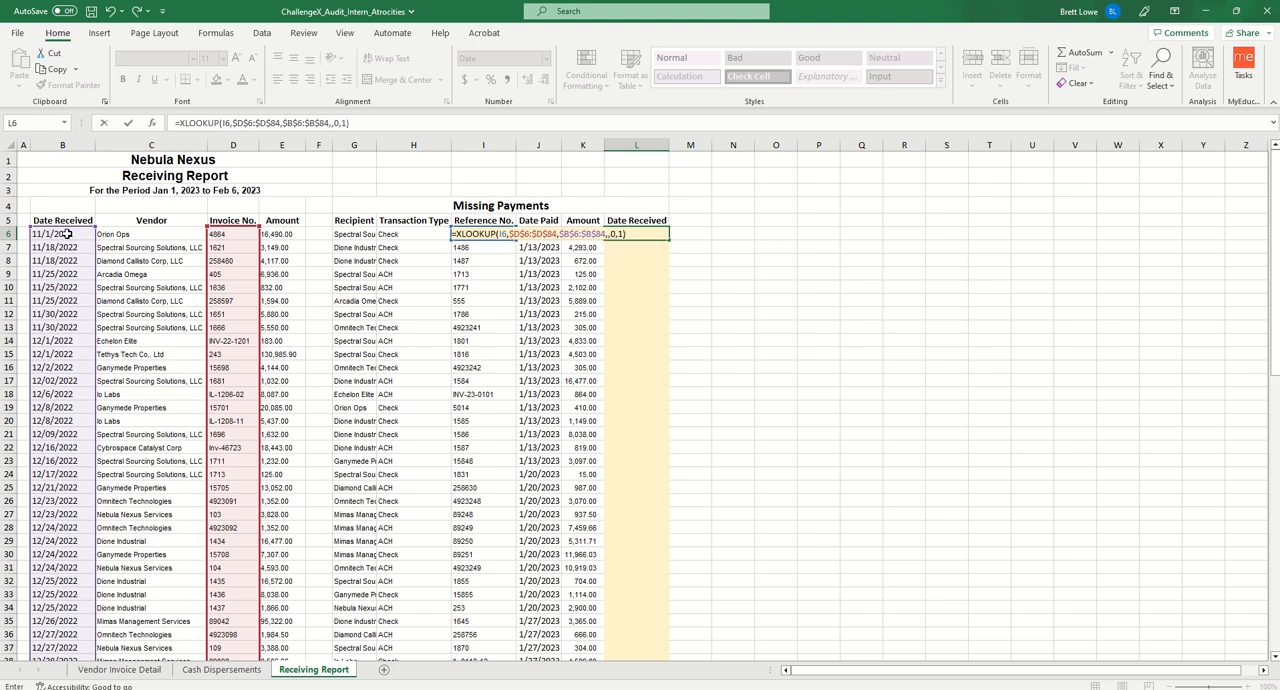
pyautogui.press('Return')
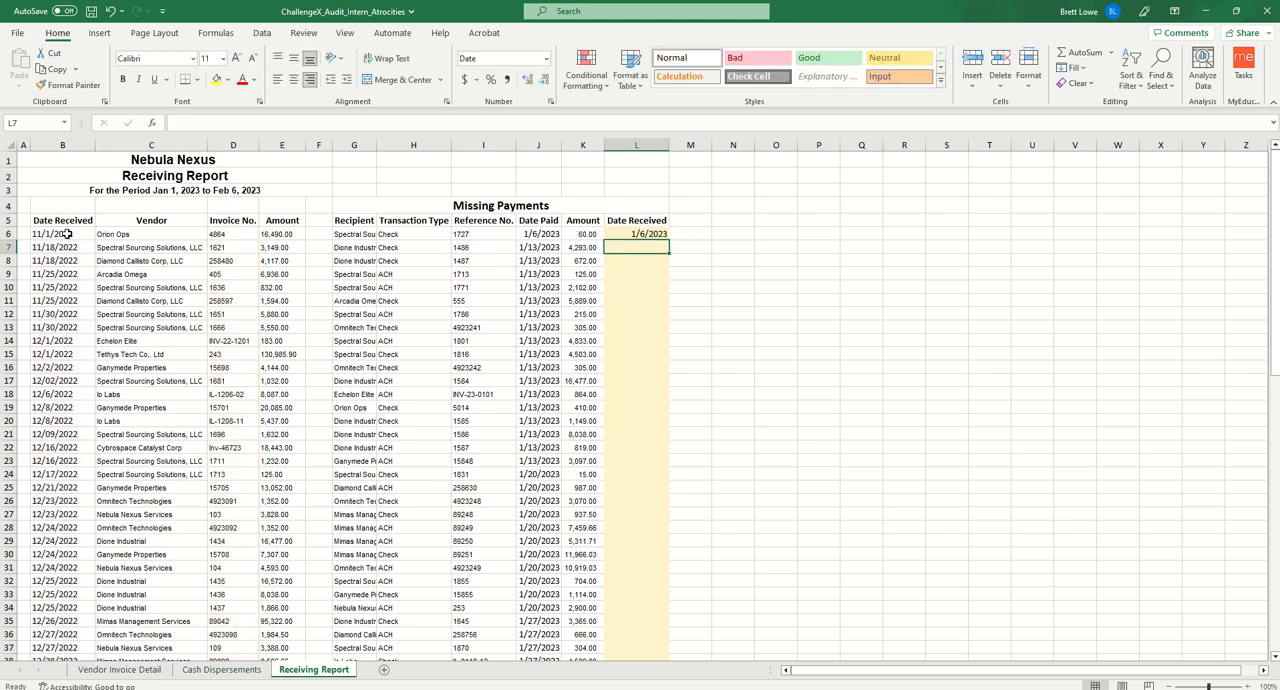
# - Fill the Date Received formula from L6 down to L42
pyautogui.click(628, 235)
pyautogui.moveTo(671, 240); pyautogui.dragTo(679, 602)
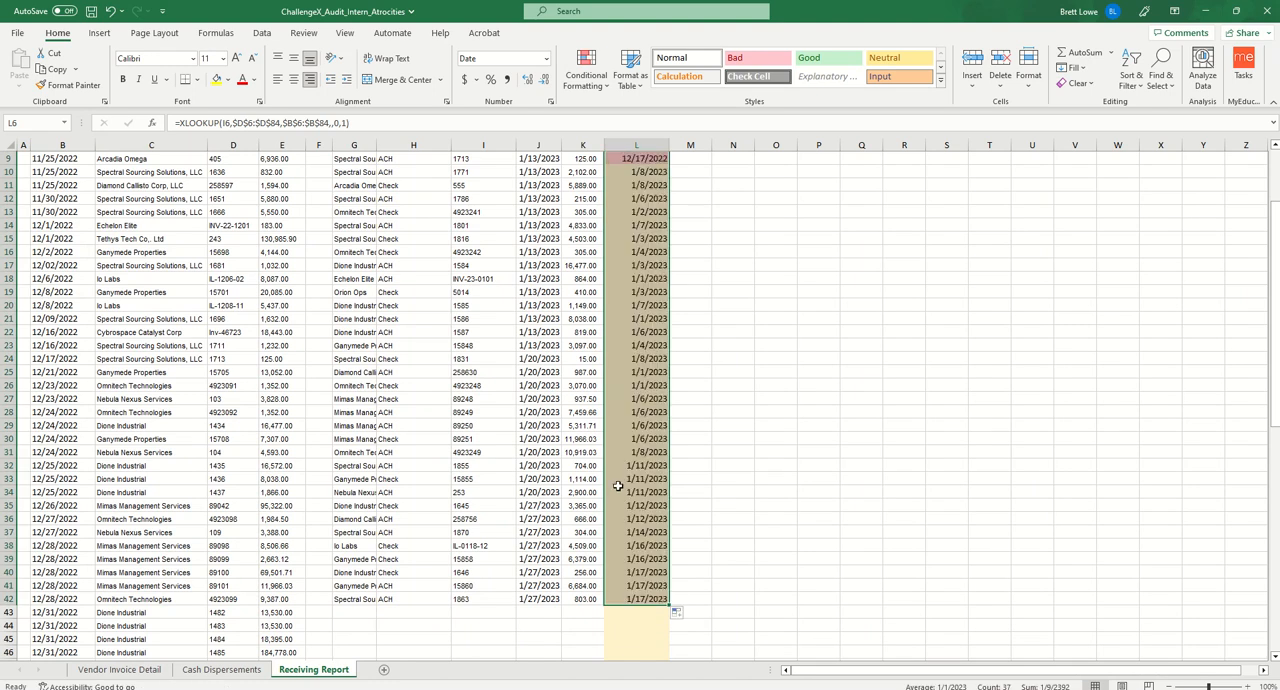
# - Review the Date Received column of the Missing Payments table and examine the payment in row 9, including its amount
pyautogui.scroll(2, 1276, 404)
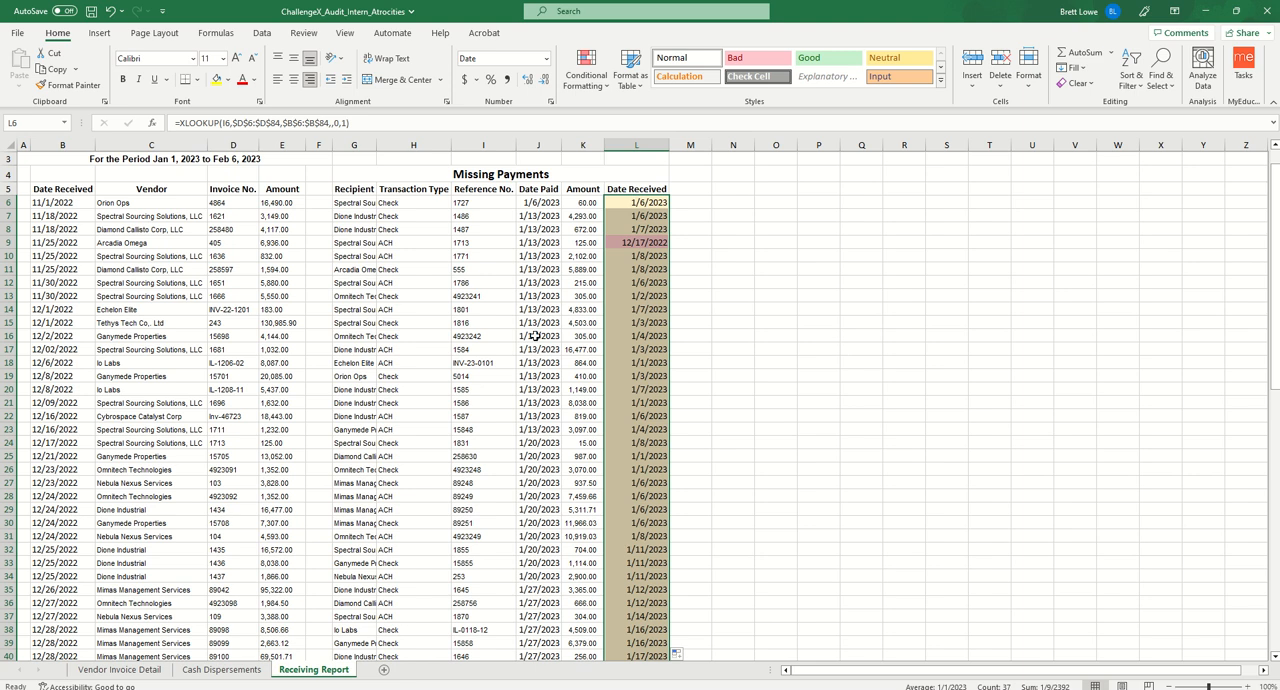
pyautogui.click(647, 310)
pyautogui.click(647, 375)
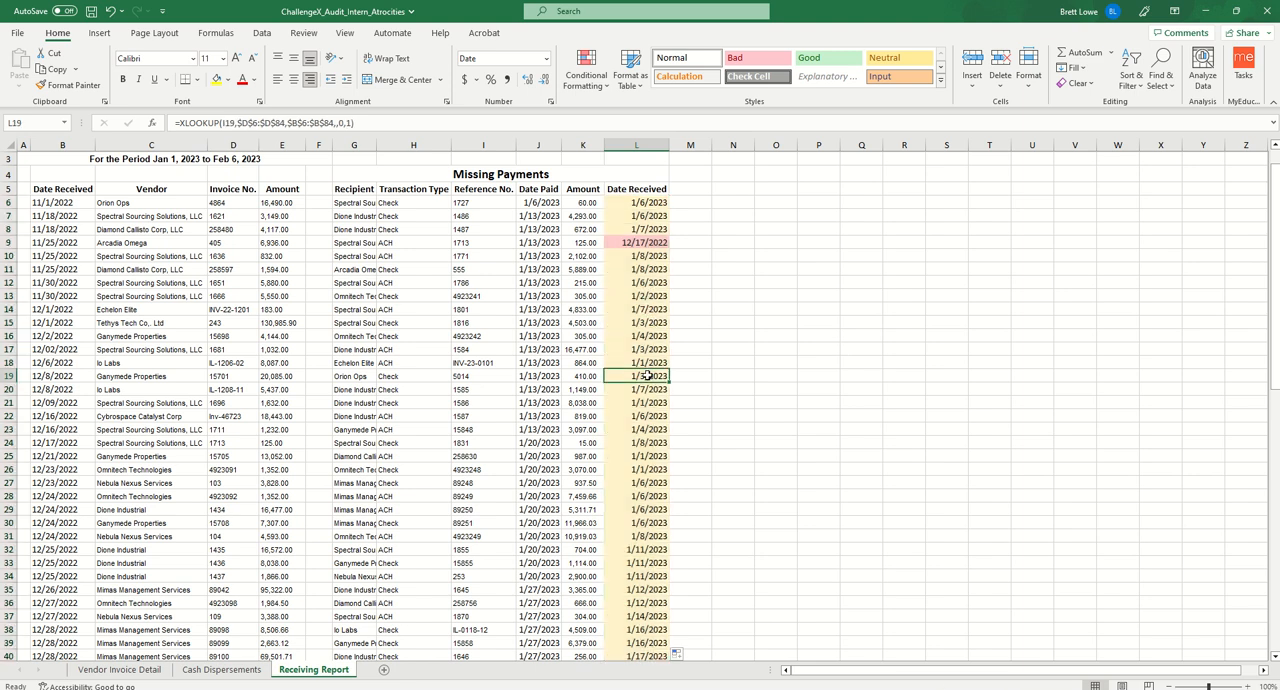
pyautogui.click(368, 243)
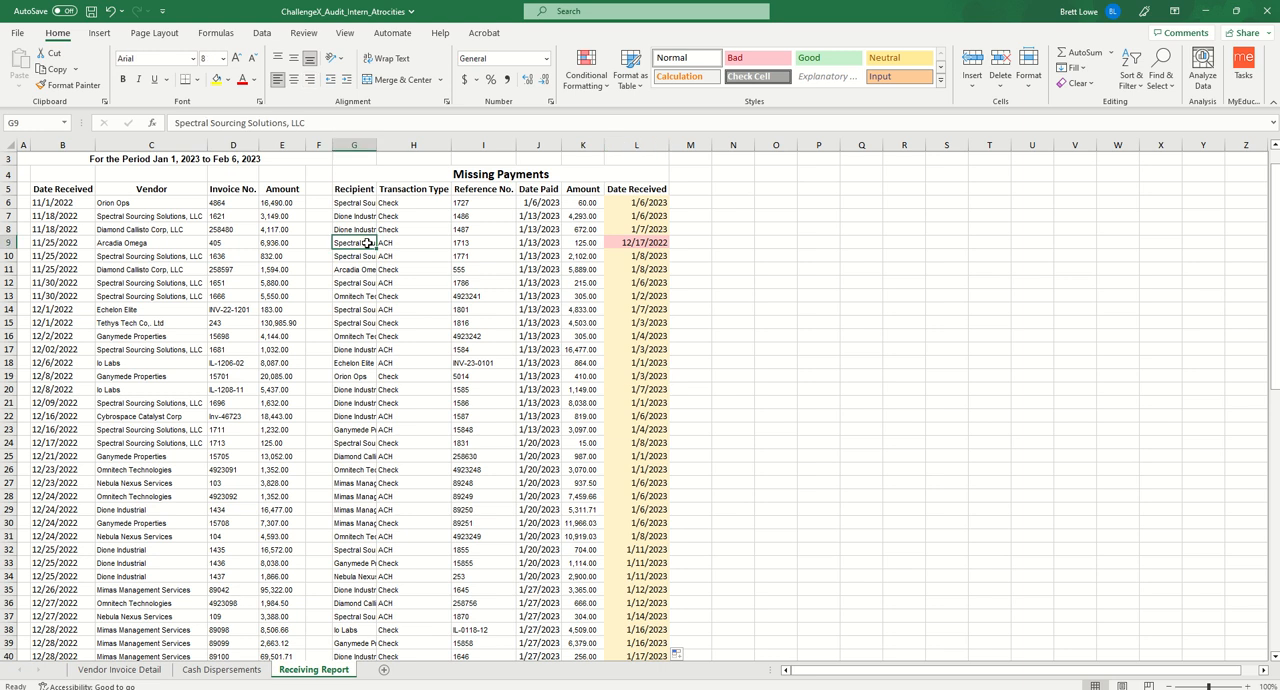
pyautogui.moveTo(368, 243); pyautogui.dragTo(637, 242)
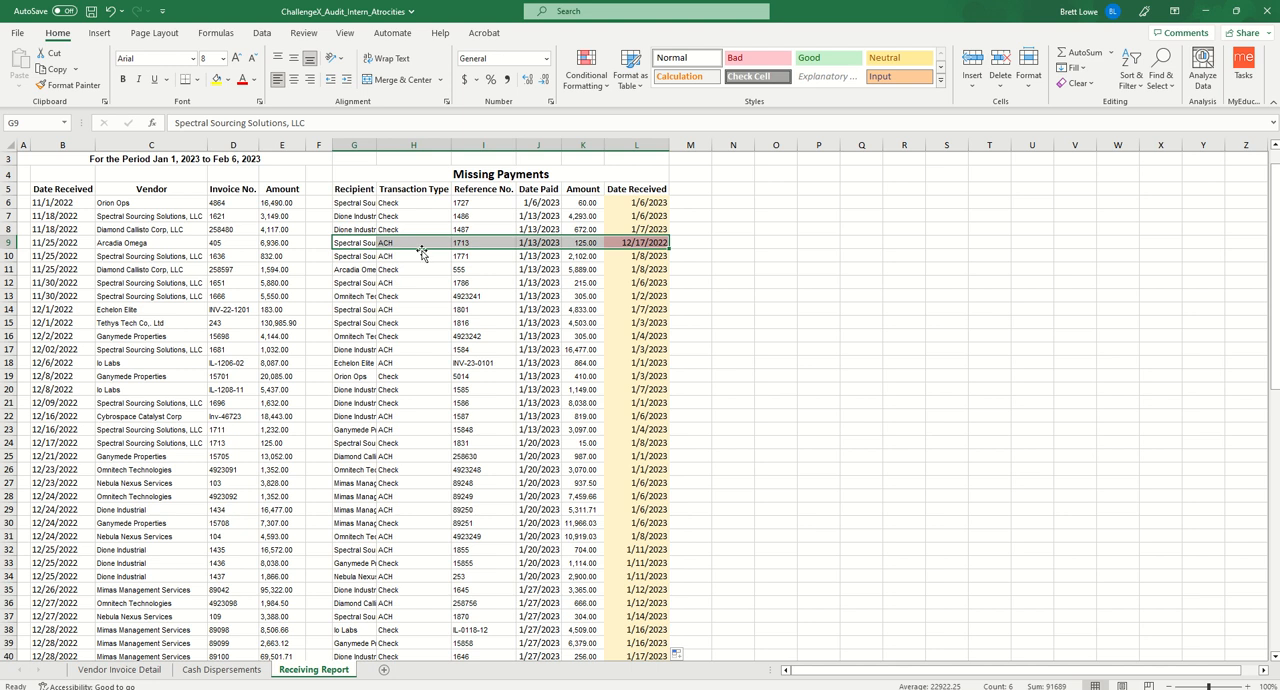
pyautogui.click(585, 245)
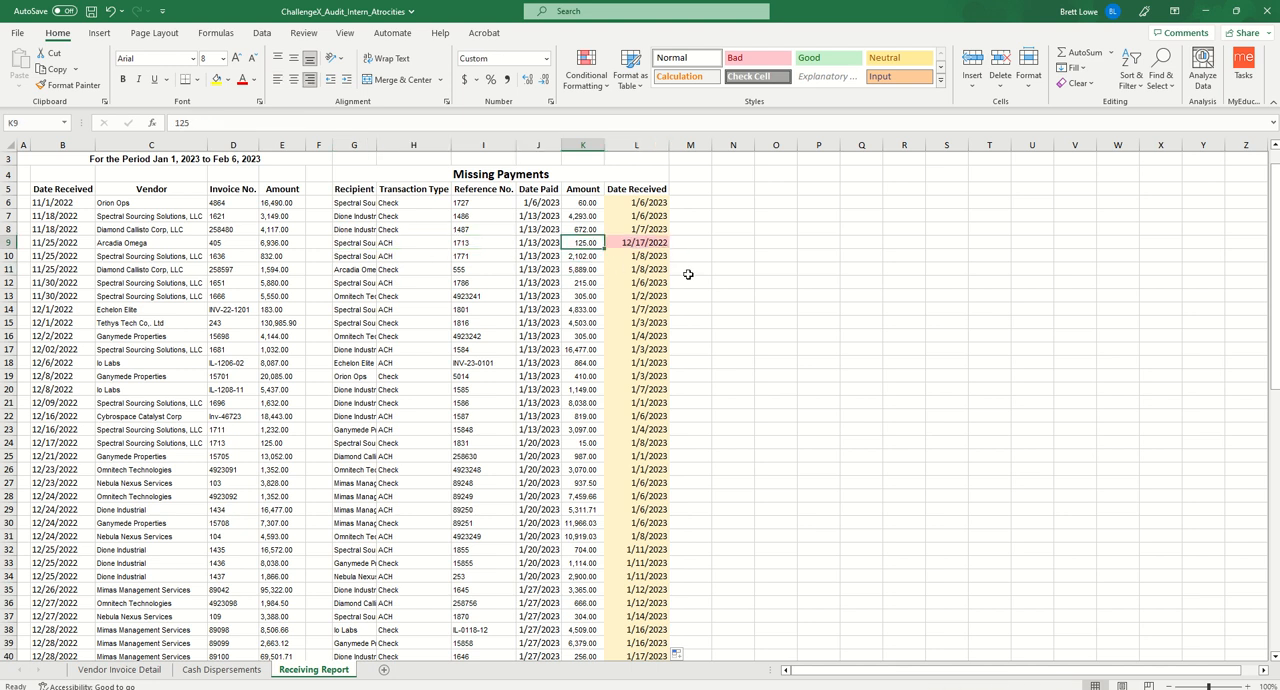